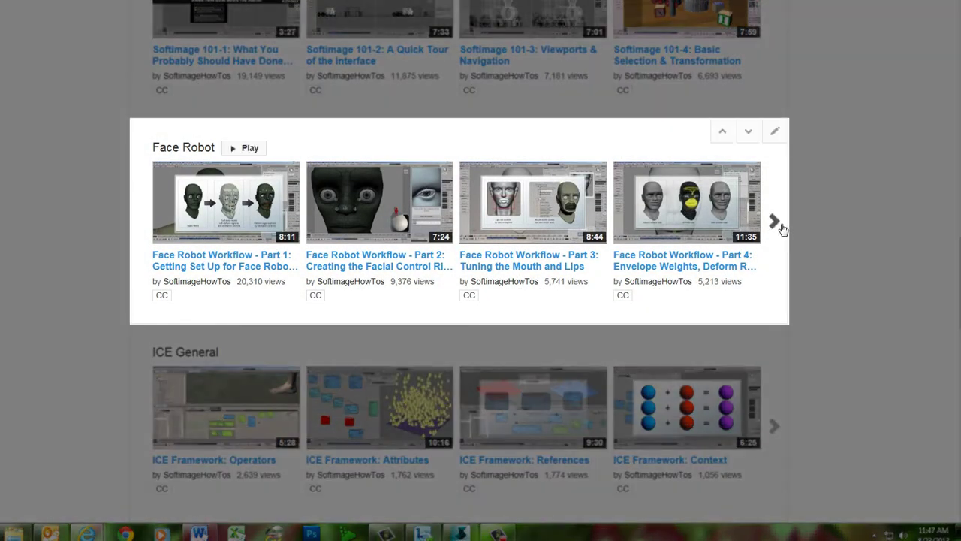
# Advance the Face Robot playlist carousel two pages to reveal later tutorial parts
pyautogui.click(776, 224)
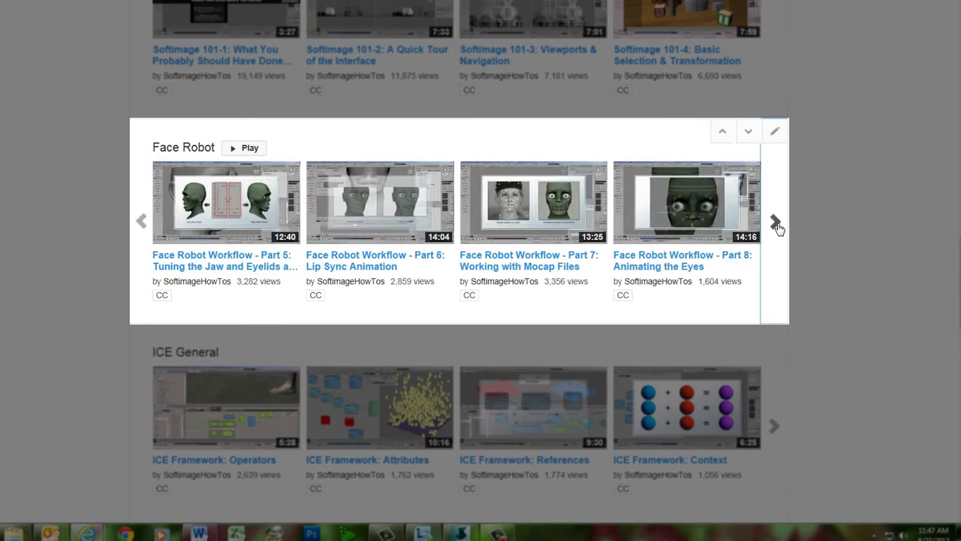
pyautogui.click(776, 224)
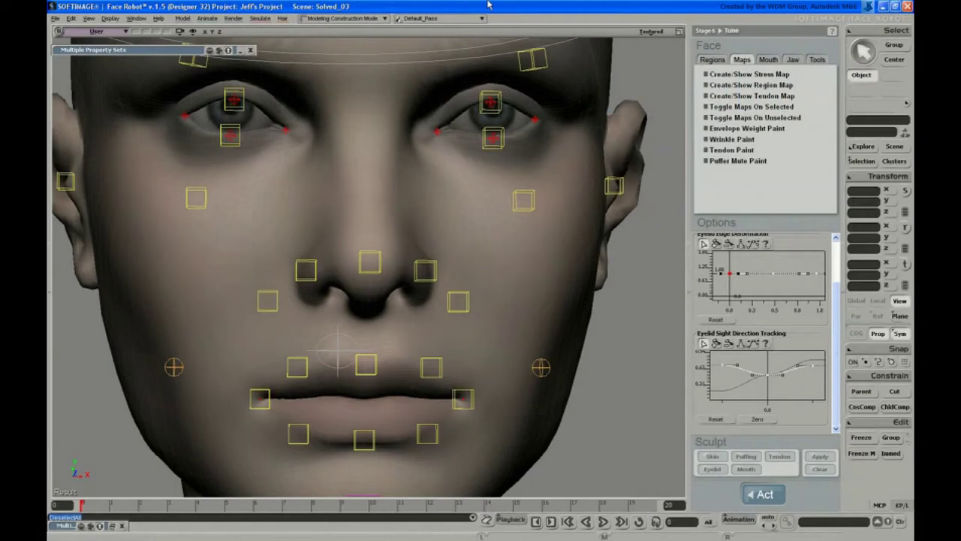
# Select both NostrilBase controls, try raising them, then reset them to rest
pyautogui.moveTo(409, 308); pyautogui.dragTo(408, 275, button='right')
pyautogui.moveTo(461, 323); pyautogui.dragTo(494, 306, button='right')
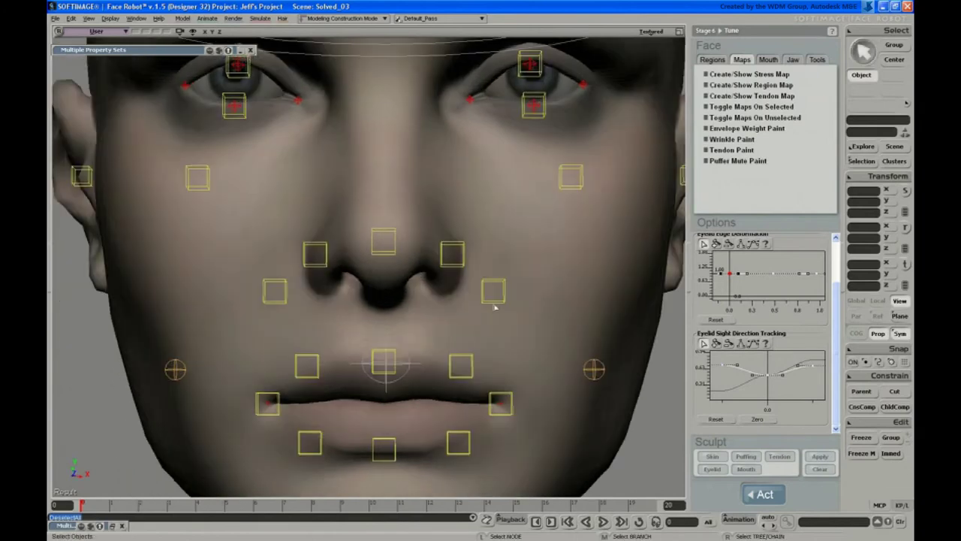
pyautogui.click(495, 299)
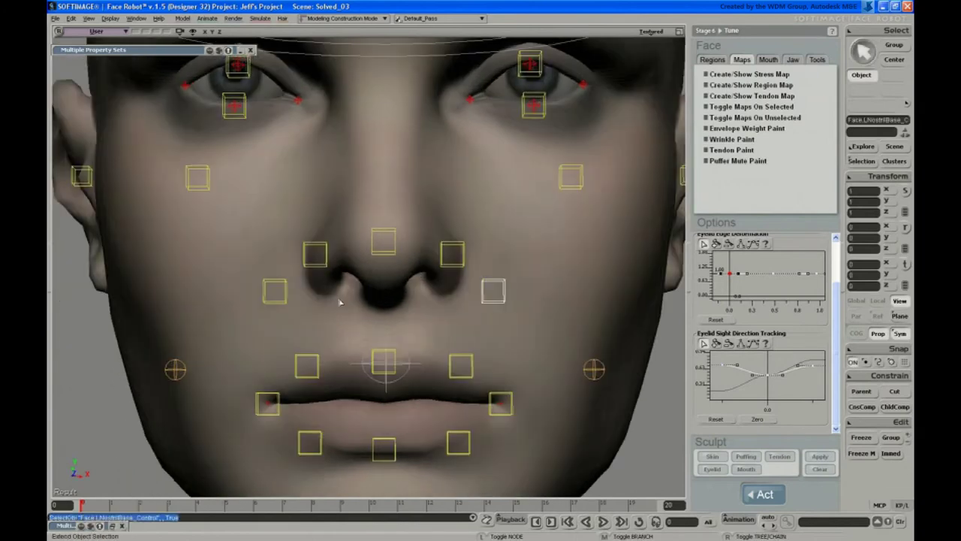
pyautogui.keyDown('shift'); pyautogui.click(276, 294); pyautogui.keyUp('shift')
pyautogui.press('v')
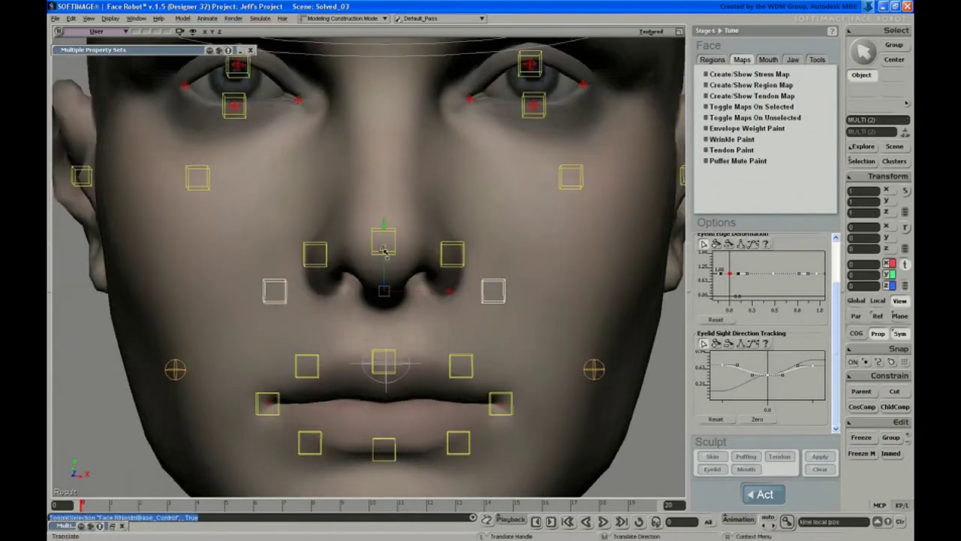
pyautogui.moveTo(381, 227)
pyautogui.mouseDown()
pyautogui.moveTo(368, 197)
pyautogui.moveTo(357, 214)
pyautogui.mouseUp()
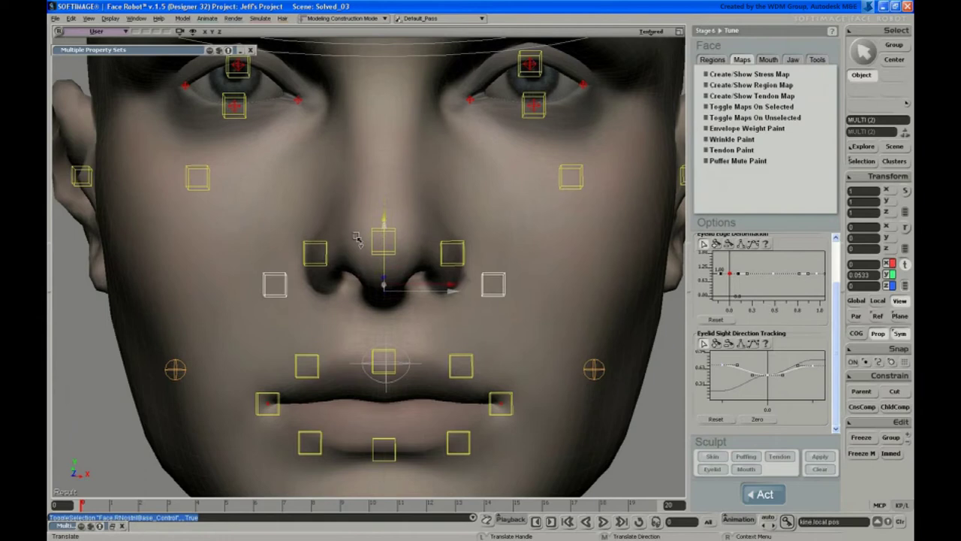
pyautogui.moveTo(358, 214); pyautogui.dragTo(359, 241)
pyautogui.hotkey('ctrl', 'shift', 'r')
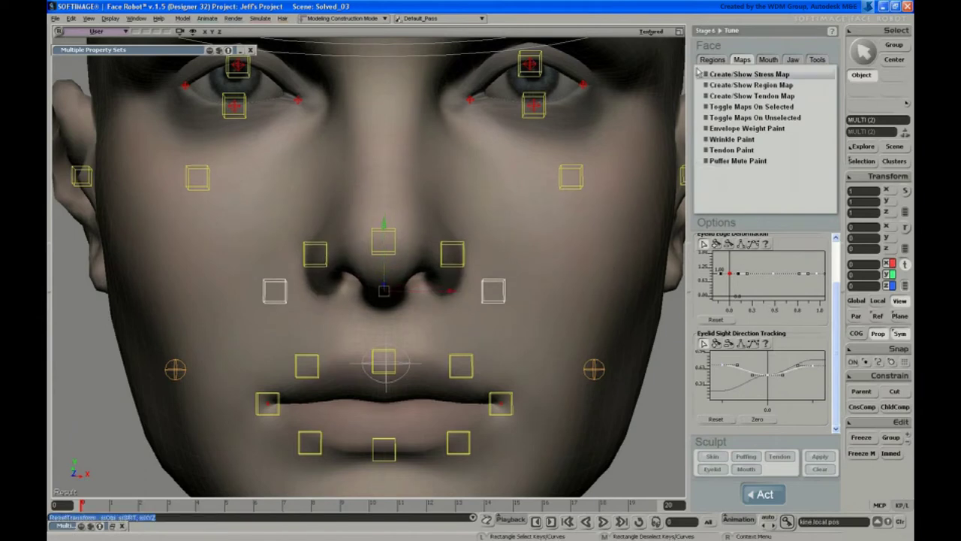
# With the Regions overview shown, raise both nostril controls into a sneer at frame 20
pyautogui.click(711, 64)
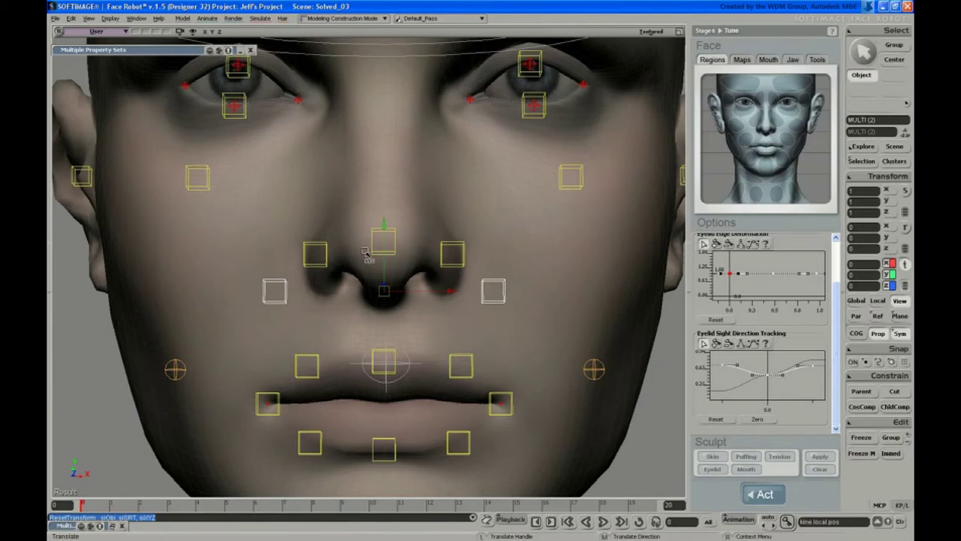
pyautogui.moveTo(367, 253); pyautogui.dragTo(381, 301)
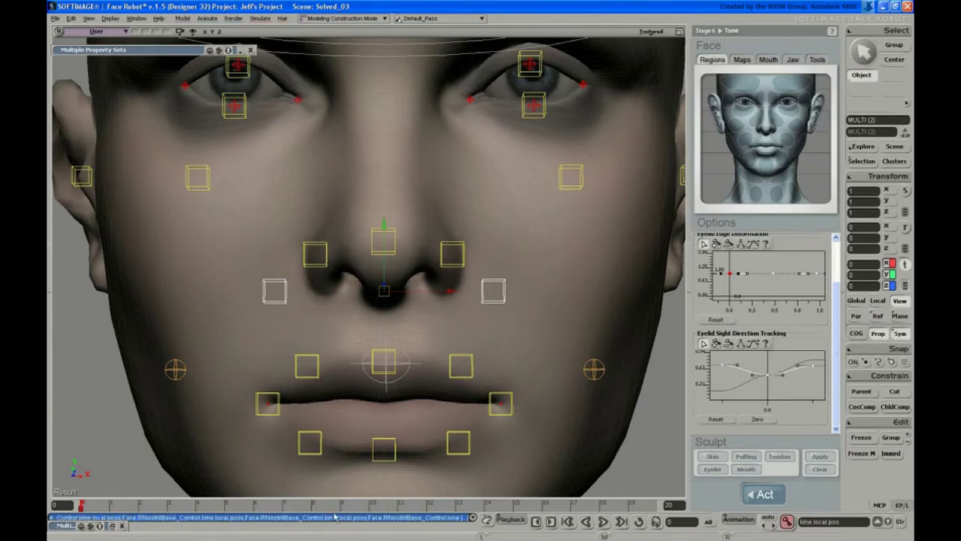
pyautogui.moveTo(561, 507); pyautogui.dragTo(661, 504)
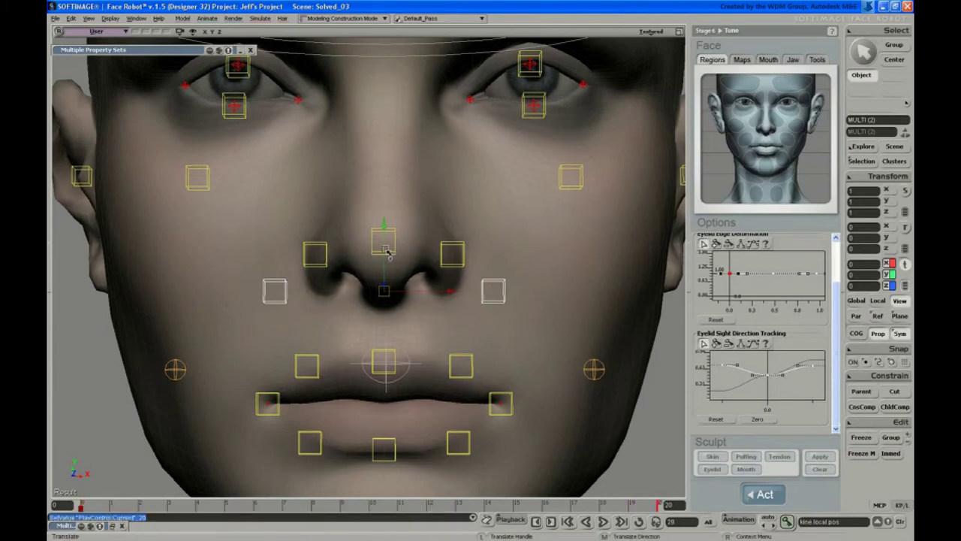
pyautogui.moveTo(386, 251); pyautogui.dragTo(383, 217)
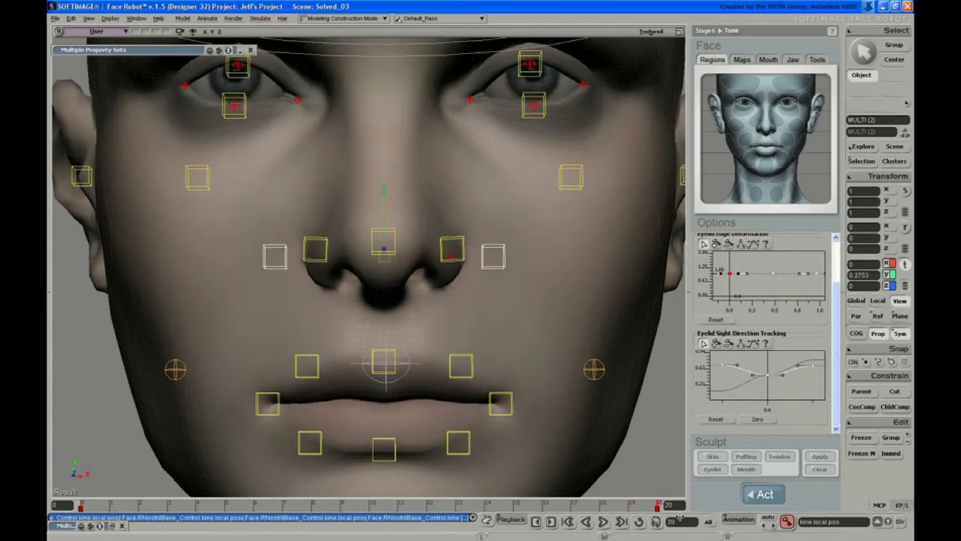
# Select the face mesh, open the Maps tools, and frame the nose closely
pyautogui.moveTo(459, 279); pyautogui.dragTo(440, 283, button='middle')
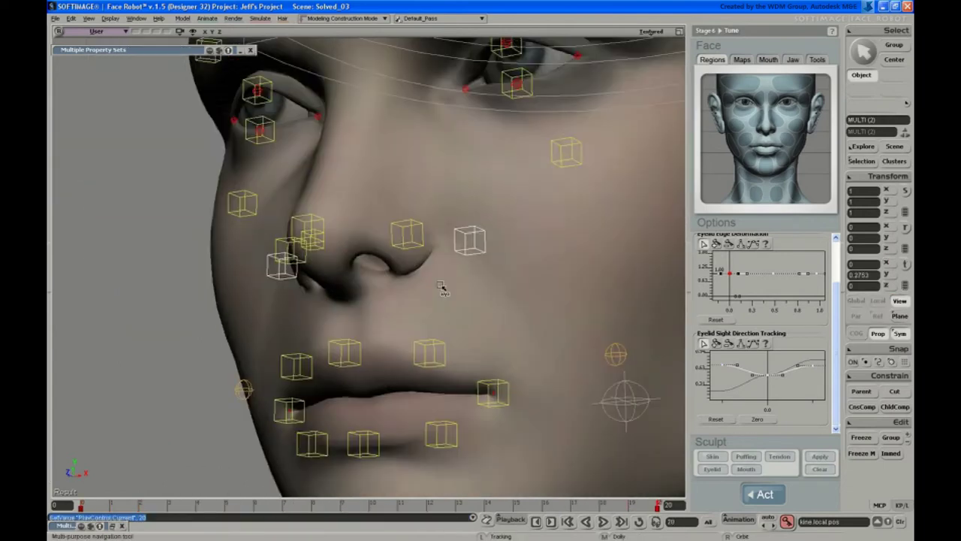
pyautogui.click(386, 300)
pyautogui.moveTo(386, 301); pyautogui.dragTo(414, 301, button='right')
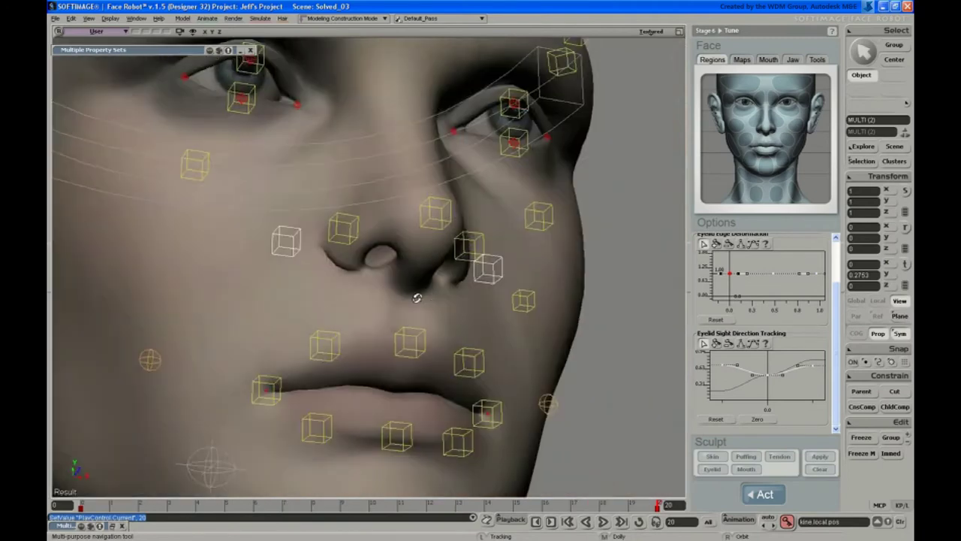
pyautogui.moveTo(411, 316); pyautogui.dragTo(457, 333, button='middle')
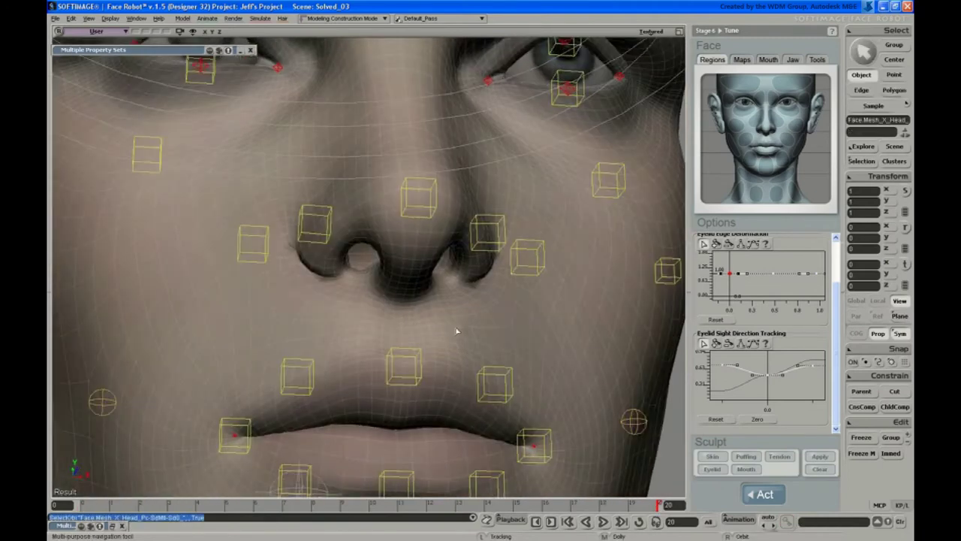
pyautogui.click(742, 60)
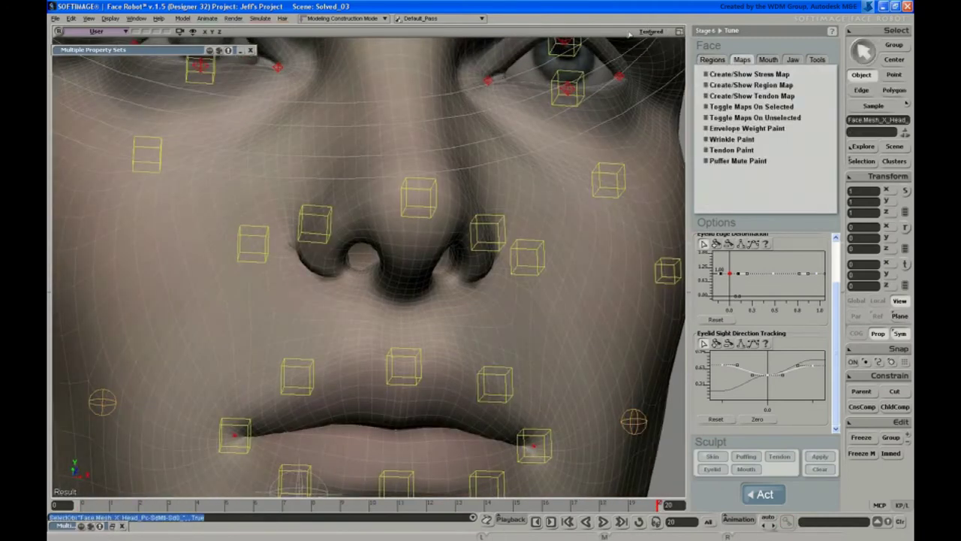
pyautogui.press('s')
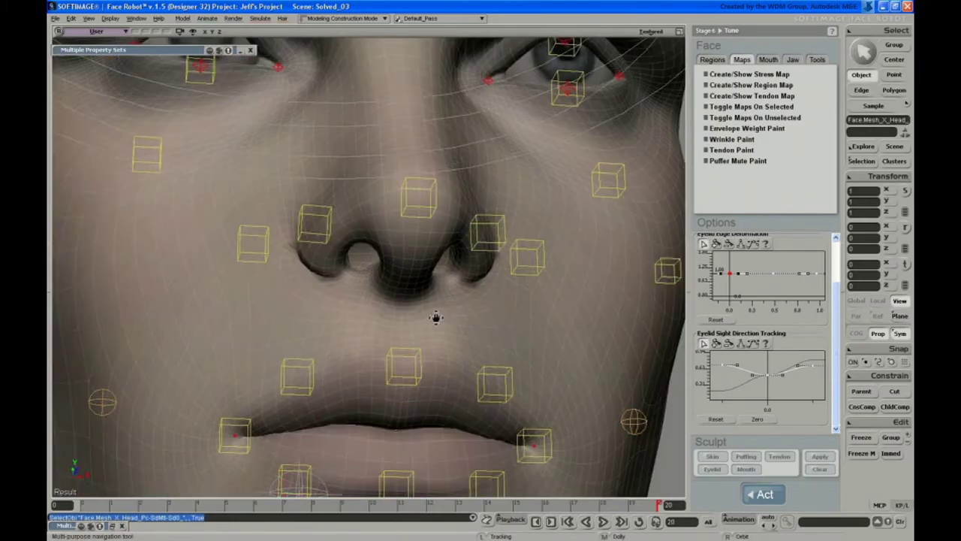
pyautogui.moveTo(436, 318); pyautogui.dragTo(425, 327)
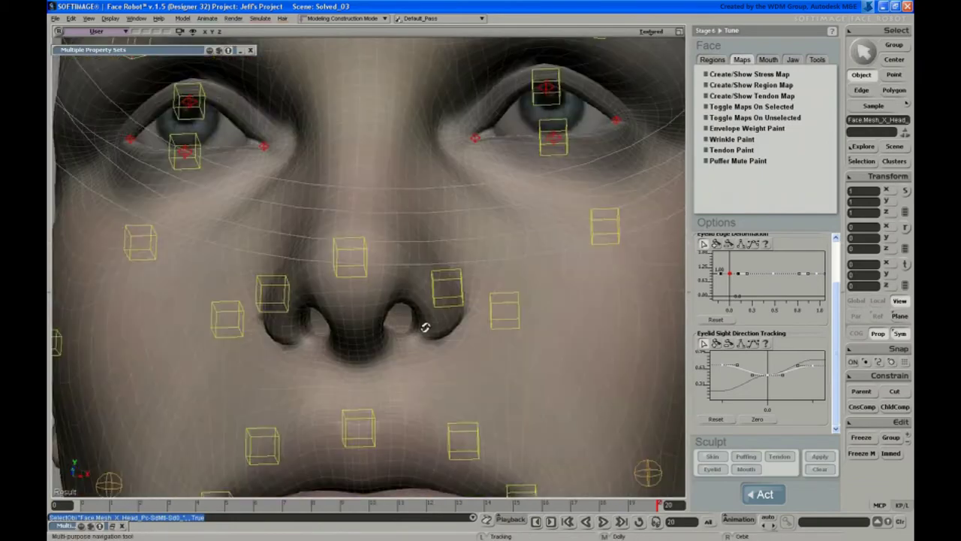
pyautogui.moveTo(425, 327); pyautogui.dragTo(451, 346, button='middle')
# Paint weight falloff around both nostrils, then orbit back toward a frontal view
pyautogui.press('w')
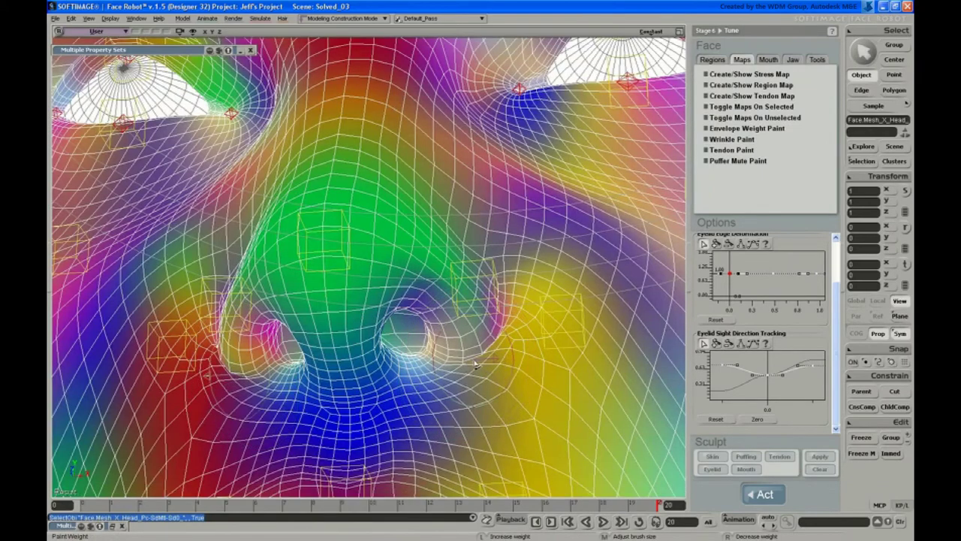
pyautogui.moveTo(475, 365); pyautogui.dragTo(484, 357)
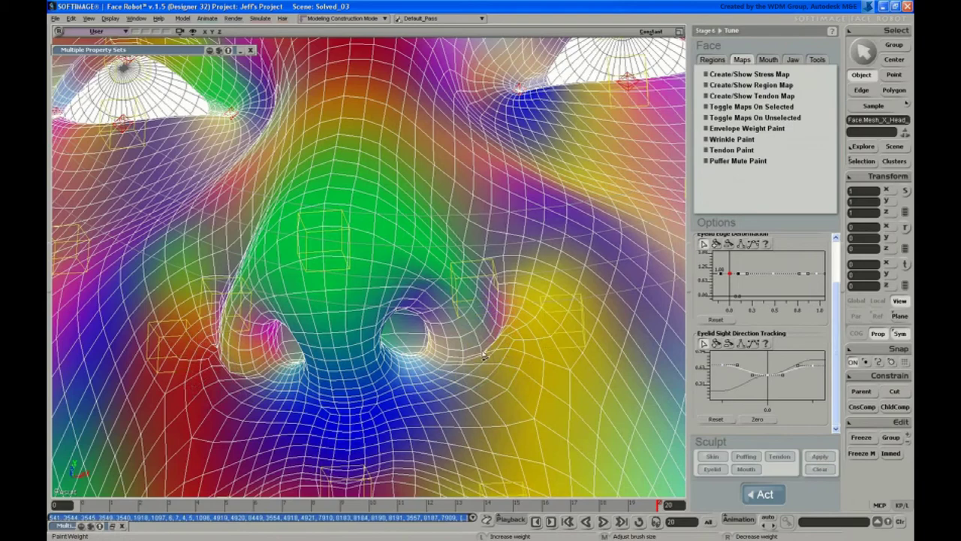
pyautogui.moveTo(484, 357); pyautogui.dragTo(460, 372)
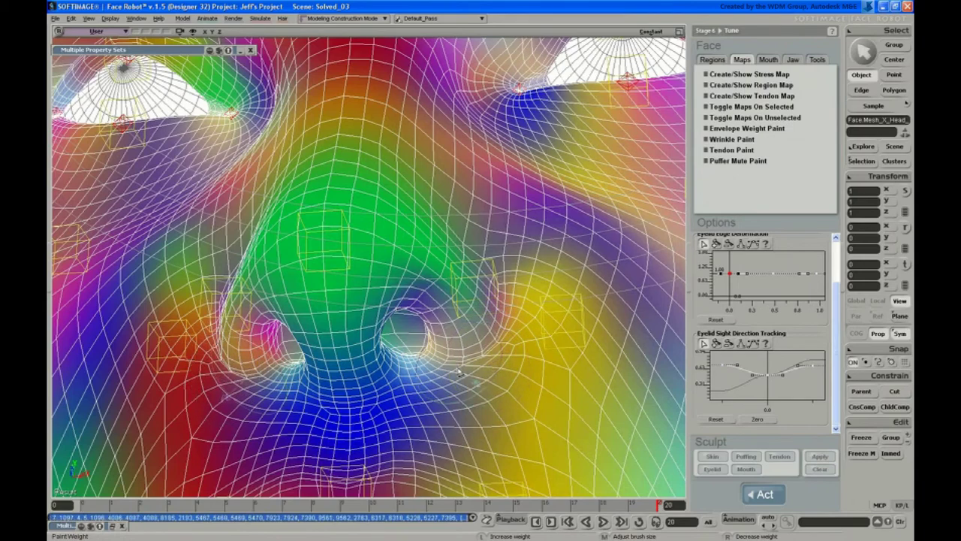
pyautogui.press('s')
pyautogui.moveTo(448, 345)
pyautogui.mouseDown(button='right')
pyautogui.moveTo(435, 388)
pyautogui.moveTo(469, 366)
pyautogui.moveTo(248, 353)
pyautogui.mouseUp(button='right')
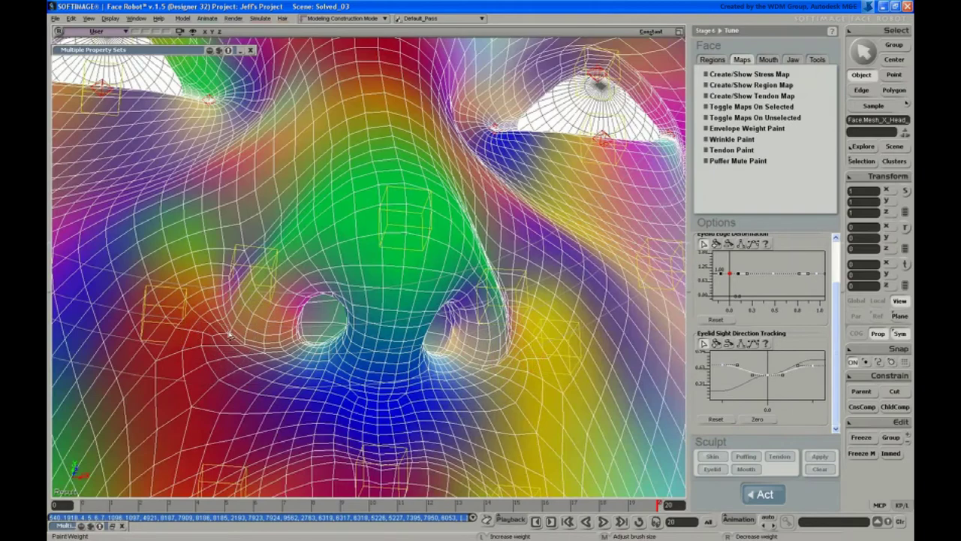
pyautogui.moveTo(231, 336); pyautogui.dragTo(329, 398)
pyautogui.press('s')
pyautogui.moveTo(386, 182); pyautogui.dragTo(387, 220, button='right')
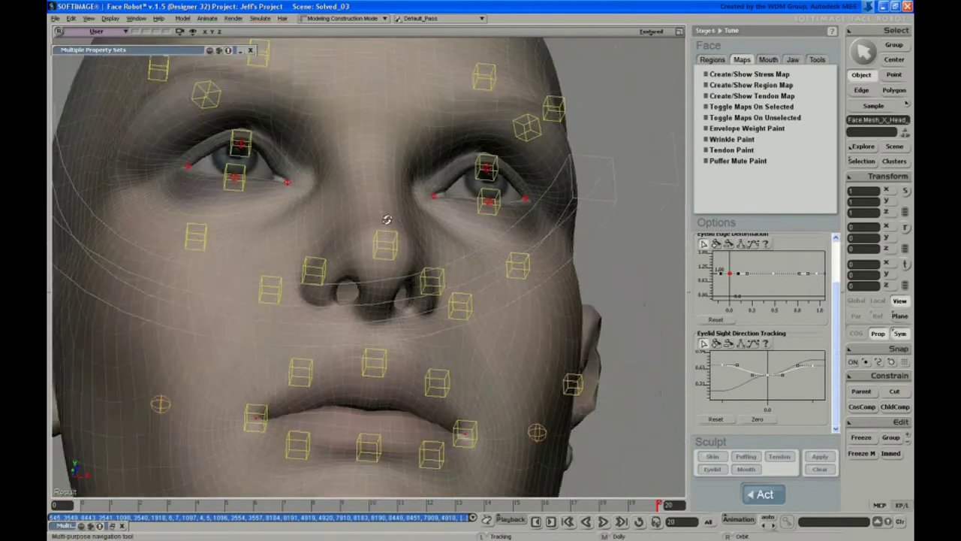
# At frame 20, show the RNoseForm_Region falloff settings and raise its strength
pyautogui.press('r')
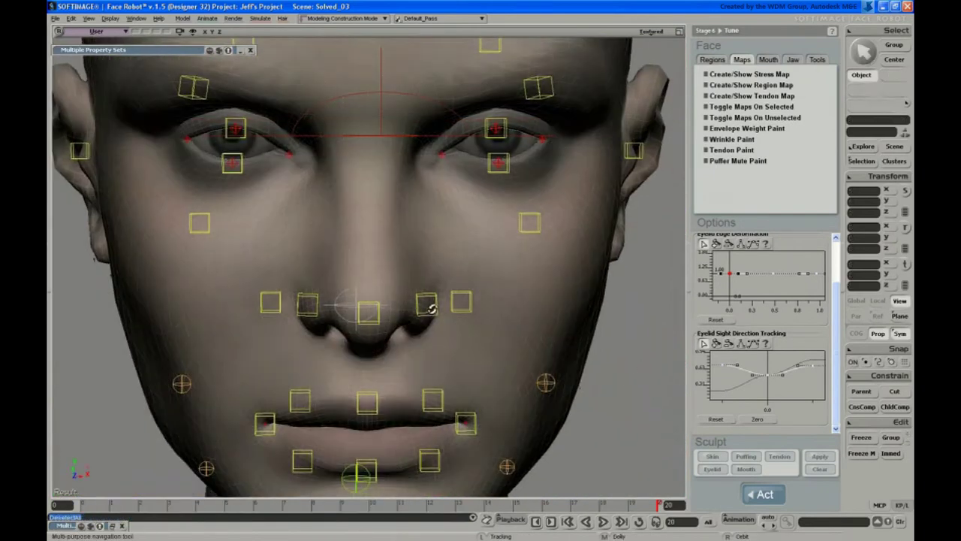
pyautogui.click(632, 368)
pyautogui.moveTo(558, 501); pyautogui.dragTo(47, 484)
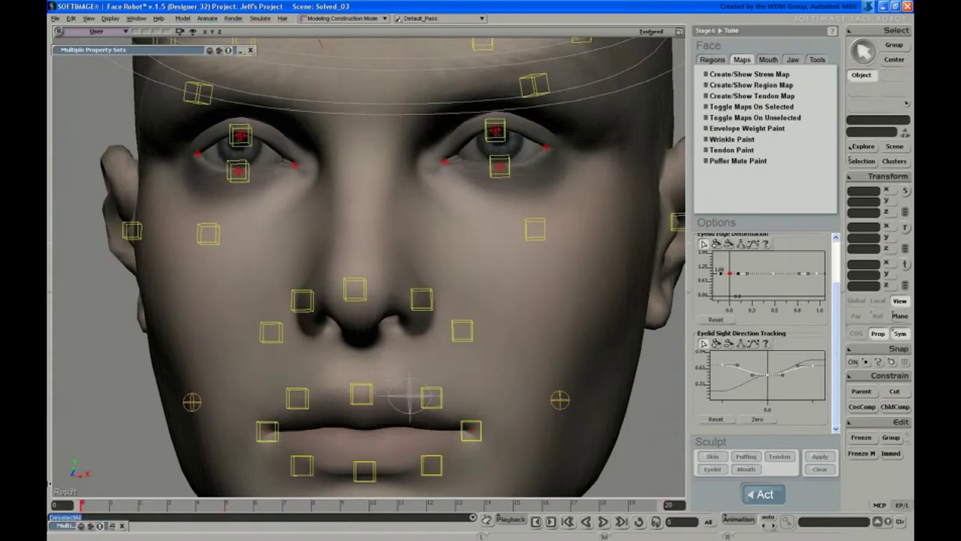
pyautogui.click(621, 522)
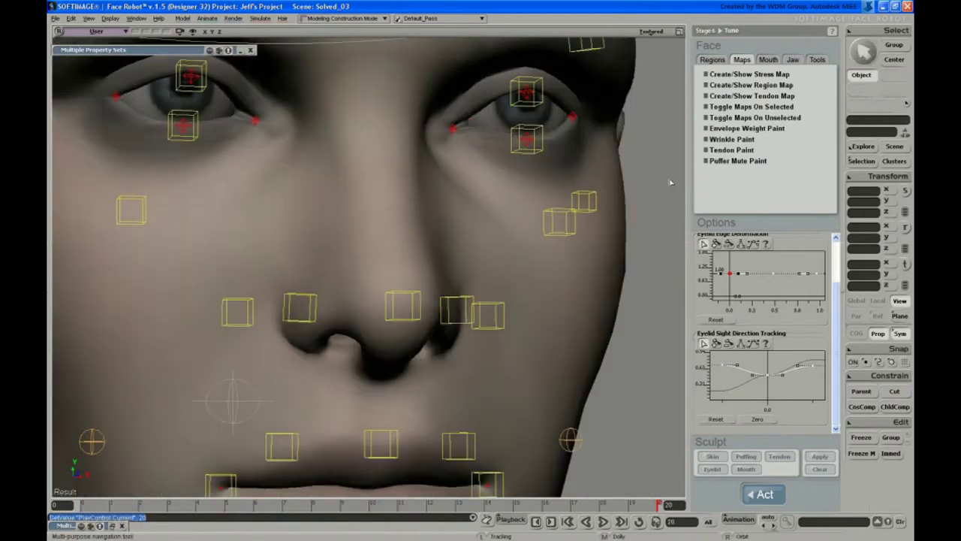
pyautogui.click(721, 60)
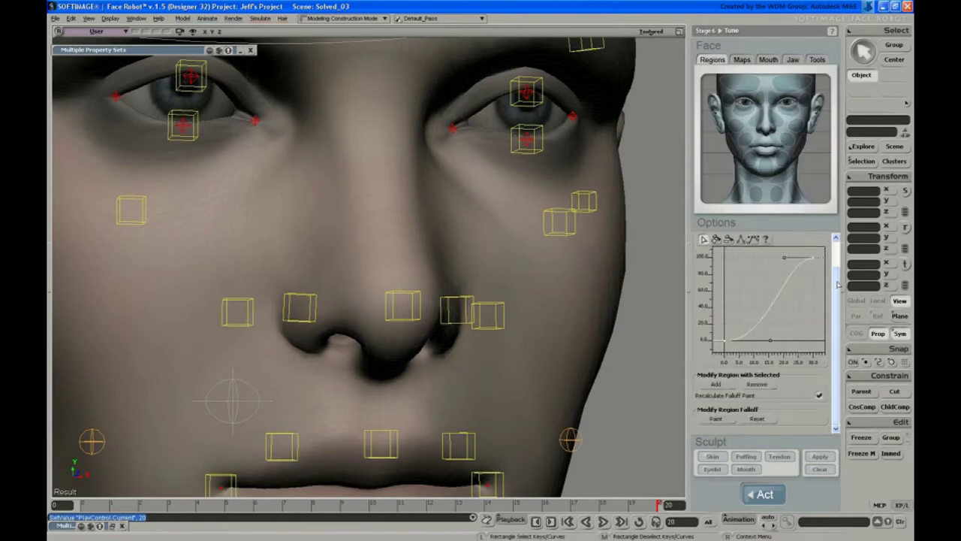
pyautogui.scroll(1, 826, 277)
pyautogui.moveTo(786, 253); pyautogui.dragTo(794, 253)
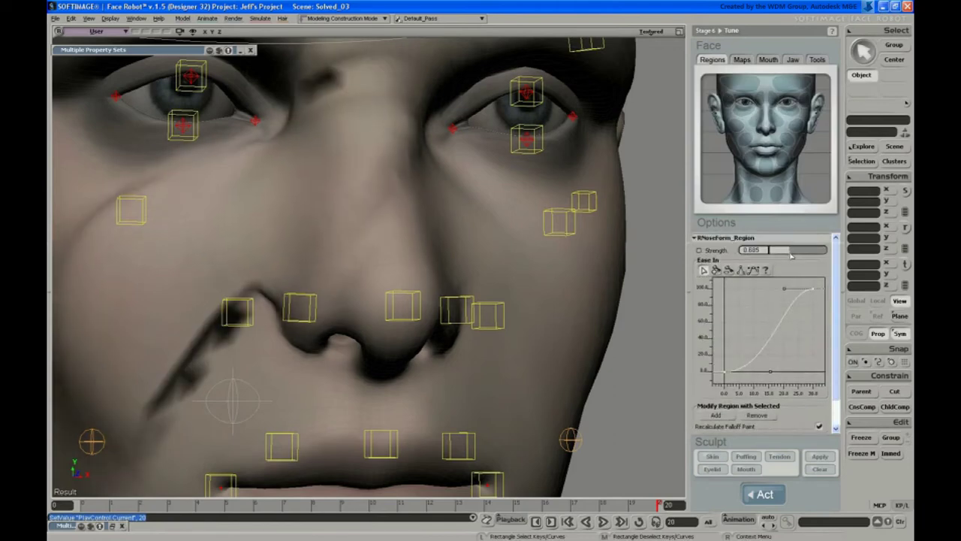
# Inspect the cheek groove and reshape the Ease In curve's keys and tangents
pyautogui.moveTo(215, 185); pyautogui.dragTo(208, 232, button='middle')
pyautogui.moveTo(208, 232); pyautogui.dragTo(258, 235, button='right')
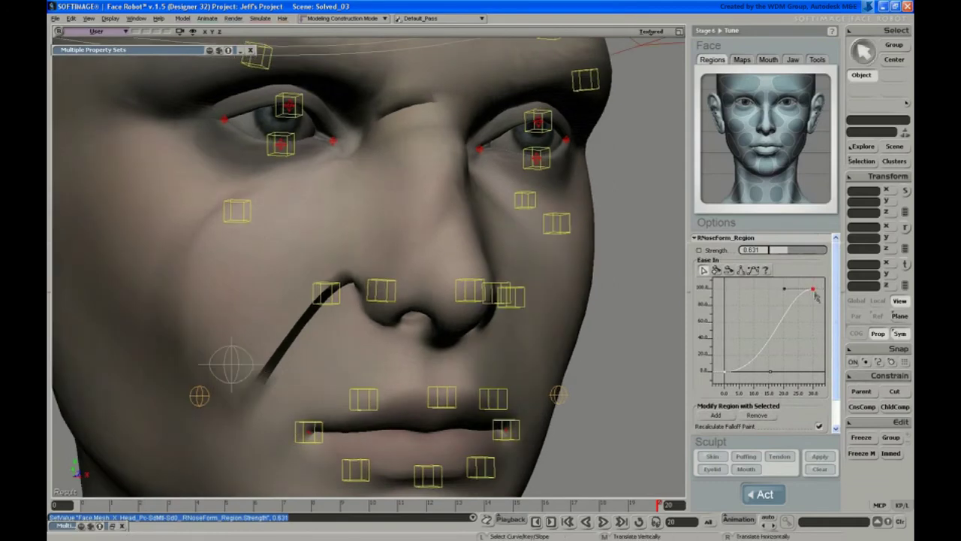
pyautogui.moveTo(814, 290); pyautogui.dragTo(801, 293)
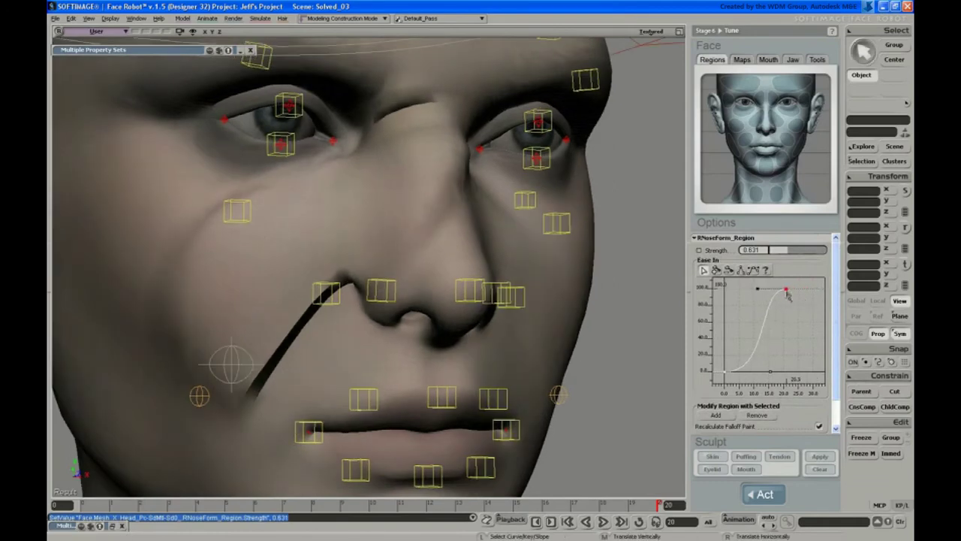
pyautogui.rightClick(772, 372)
pyautogui.click(771, 370)
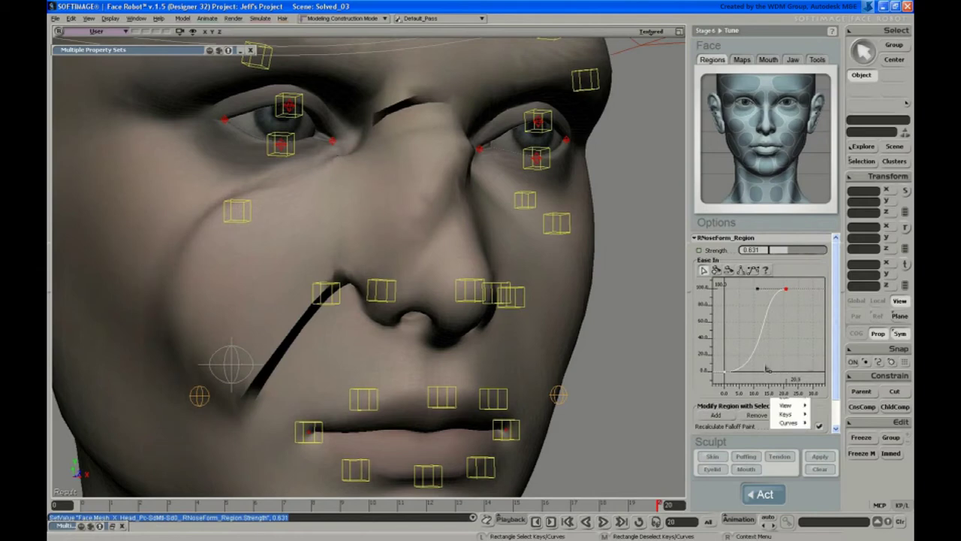
pyautogui.moveTo(759, 378); pyautogui.dragTo(742, 375)
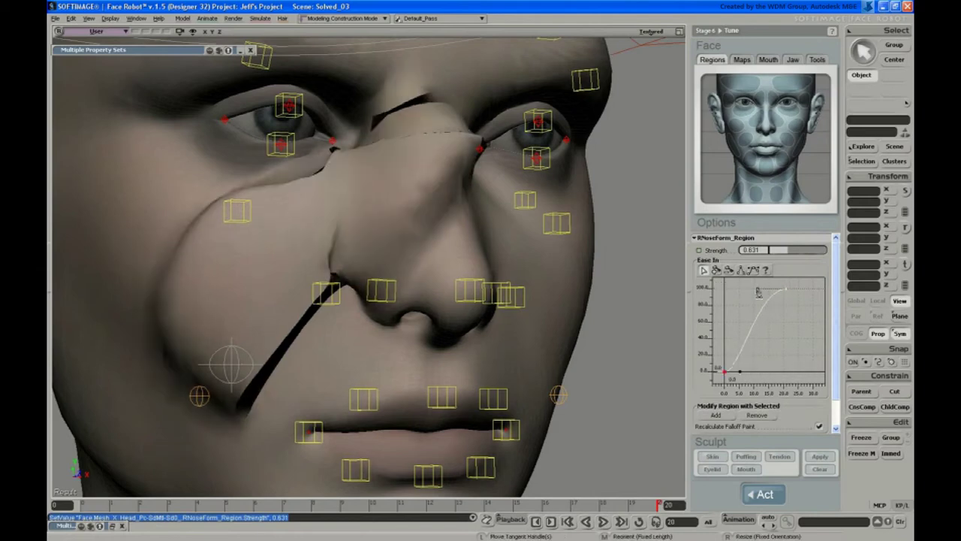
pyautogui.moveTo(770, 292)
pyautogui.mouseDown()
pyautogui.moveTo(787, 292)
pyautogui.moveTo(774, 292)
pyautogui.mouseUp()
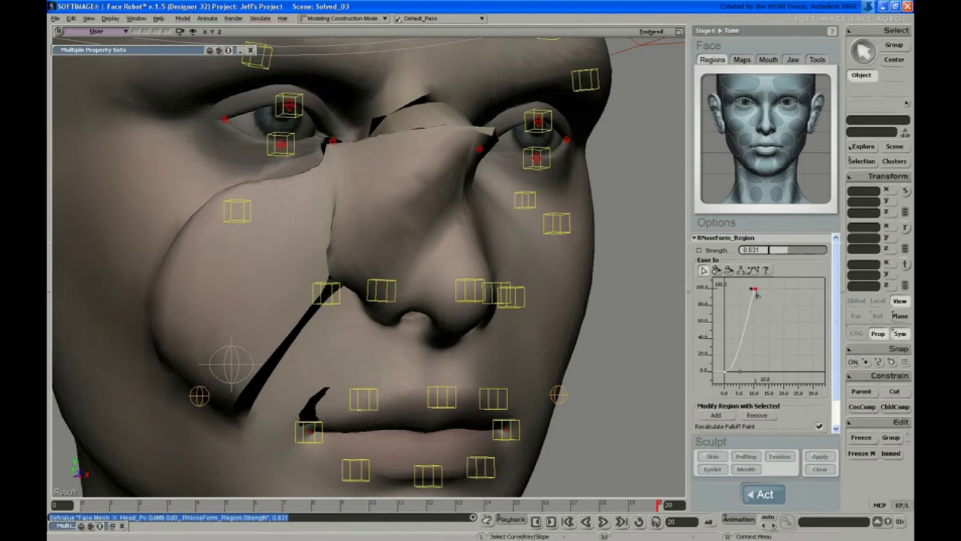
# Frame and smooth the Ease In curve, and set the right nose strength to 0.076
pyautogui.press('a')
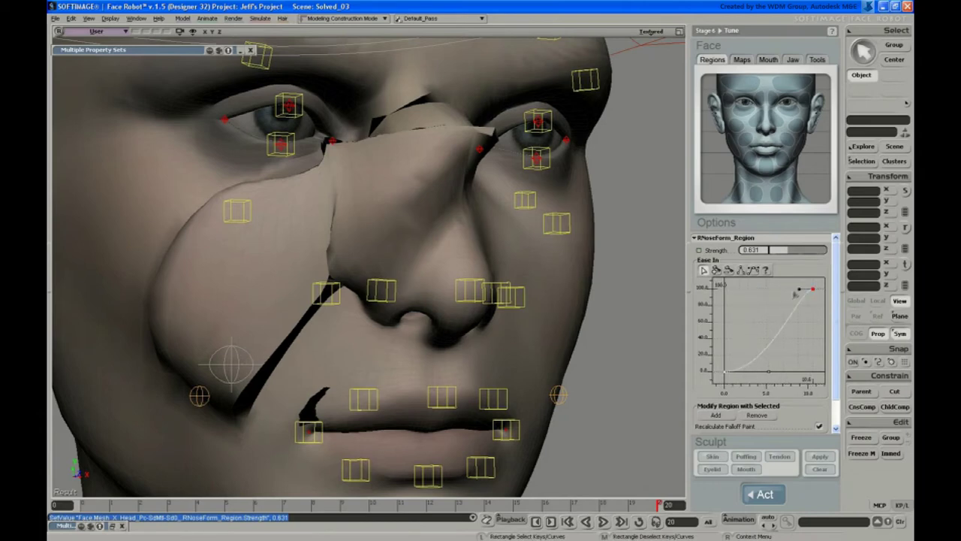
pyautogui.moveTo(794, 294); pyautogui.dragTo(794, 296)
pyautogui.moveTo(773, 376); pyautogui.dragTo(760, 377)
pyautogui.moveTo(781, 254)
pyautogui.mouseDown()
pyautogui.moveTo(770, 262)
pyautogui.moveTo(776, 254)
pyautogui.mouseUp()
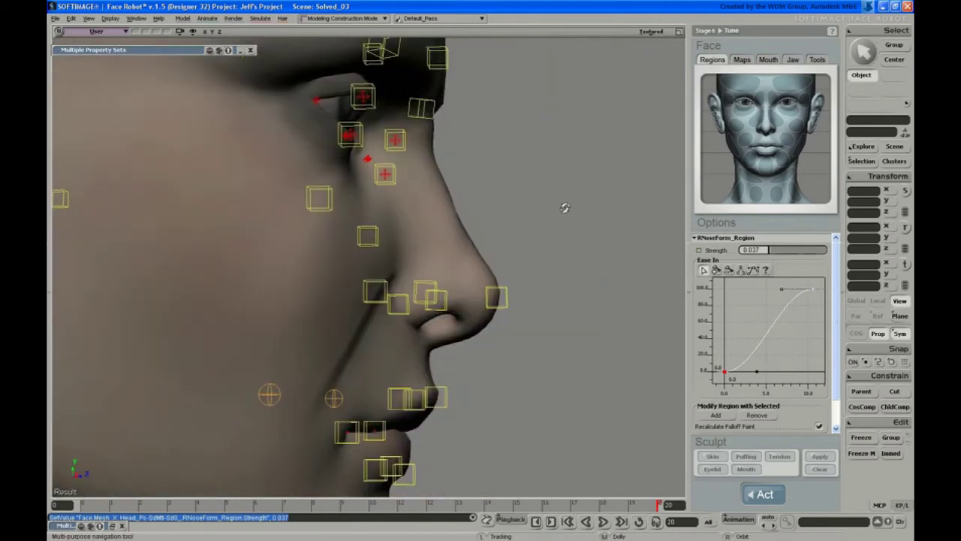
pyautogui.moveTo(766, 252); pyautogui.dragTo(775, 256)
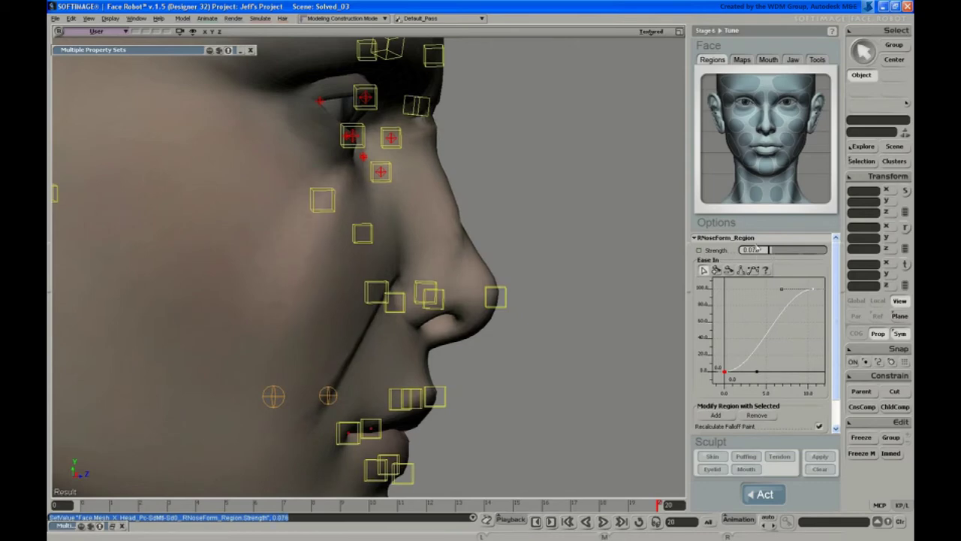
pyautogui.click(813, 291)
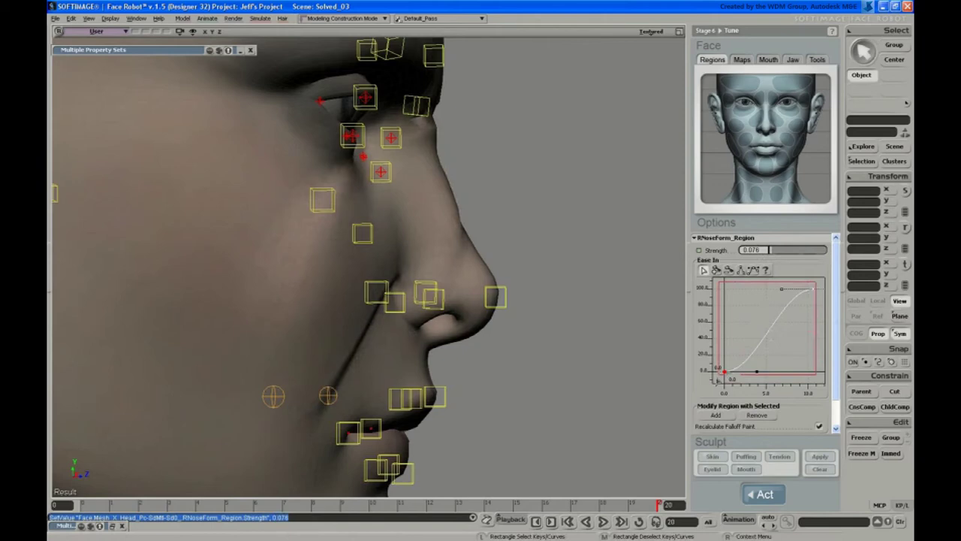
# Give LNoseForm_Region the matching Ease In curve and 0.076 strength, then reselect RNoseForm_Region
pyautogui.click(777, 123)
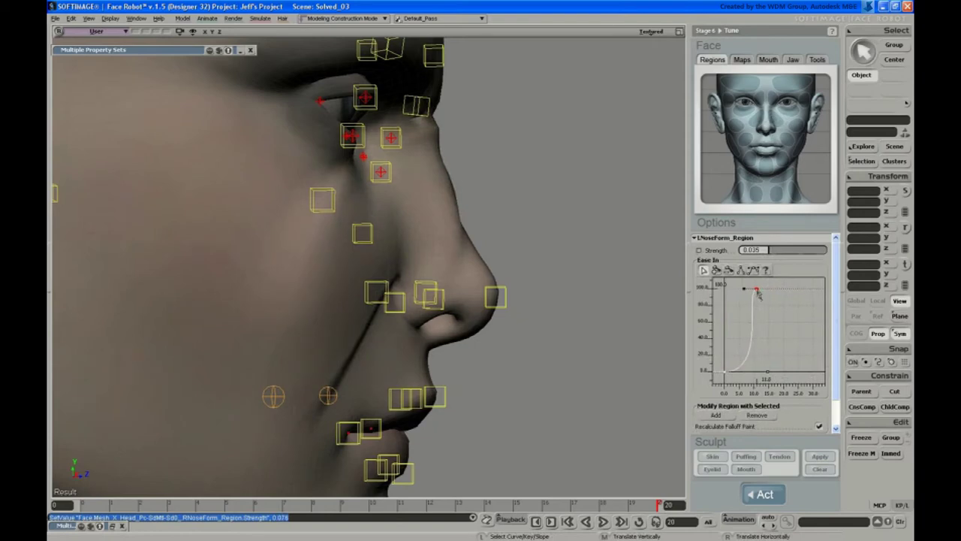
pyautogui.moveTo(770, 284); pyautogui.dragTo(715, 380)
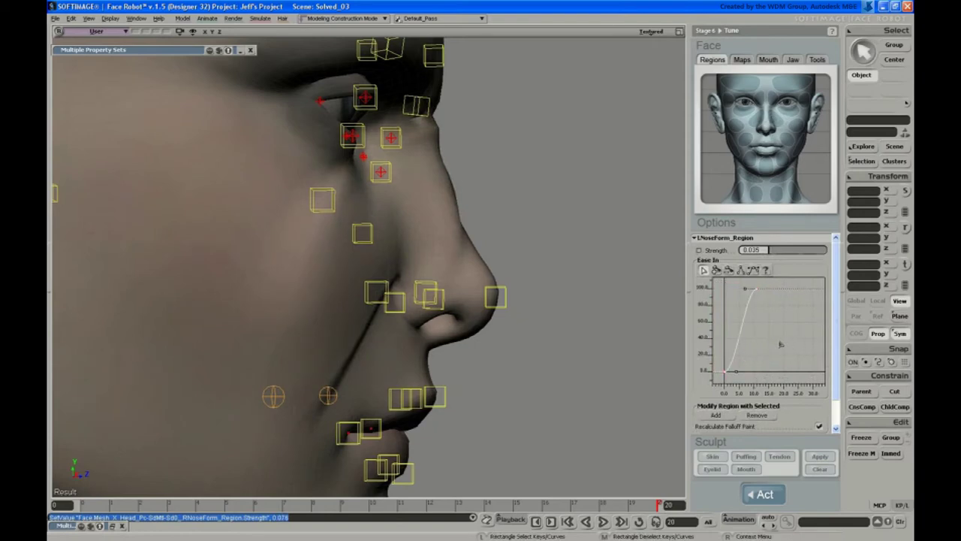
pyautogui.press('f')
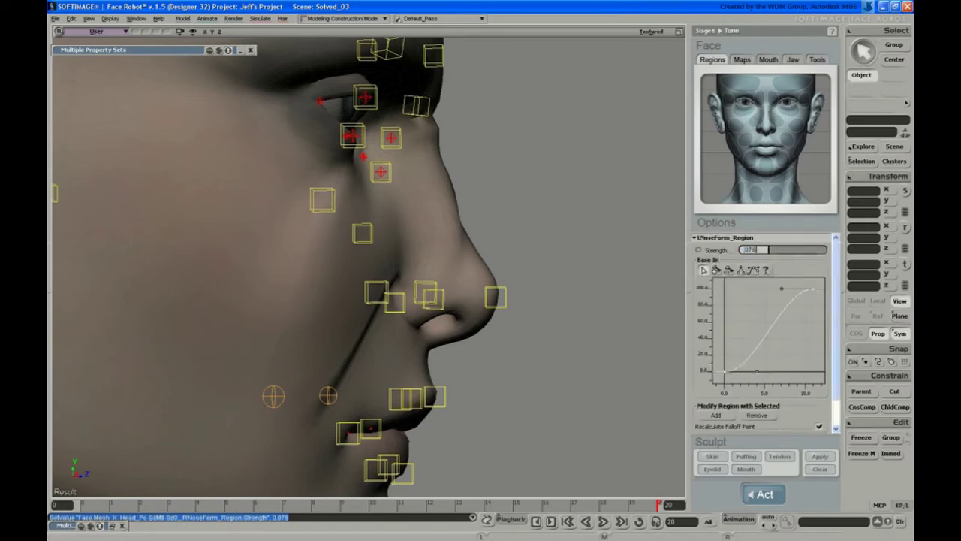
pyautogui.press('Return')
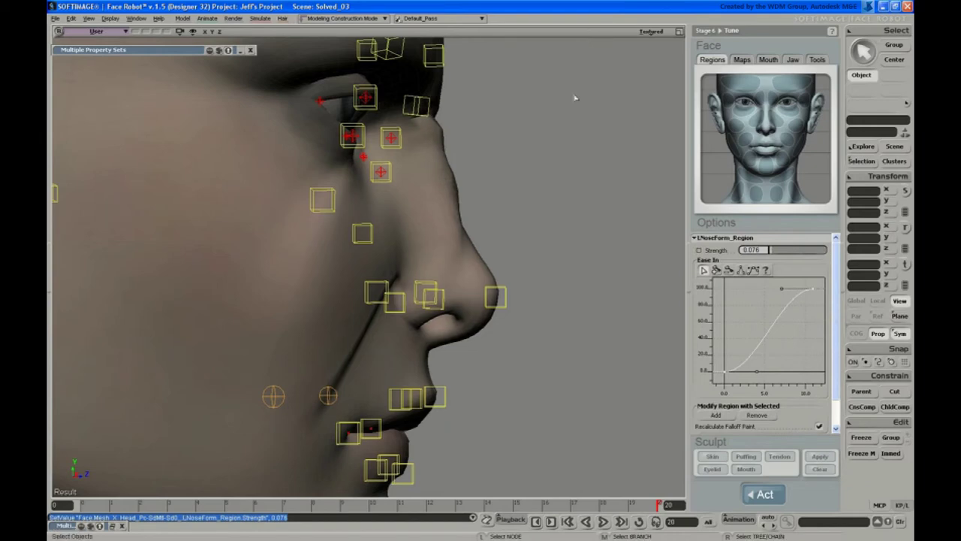
pyautogui.press('s')
pyautogui.moveTo(573, 97)
pyautogui.mouseDown(button='right')
pyautogui.moveTo(495, 185)
pyautogui.moveTo(493, 224)
pyautogui.mouseUp(button='right')
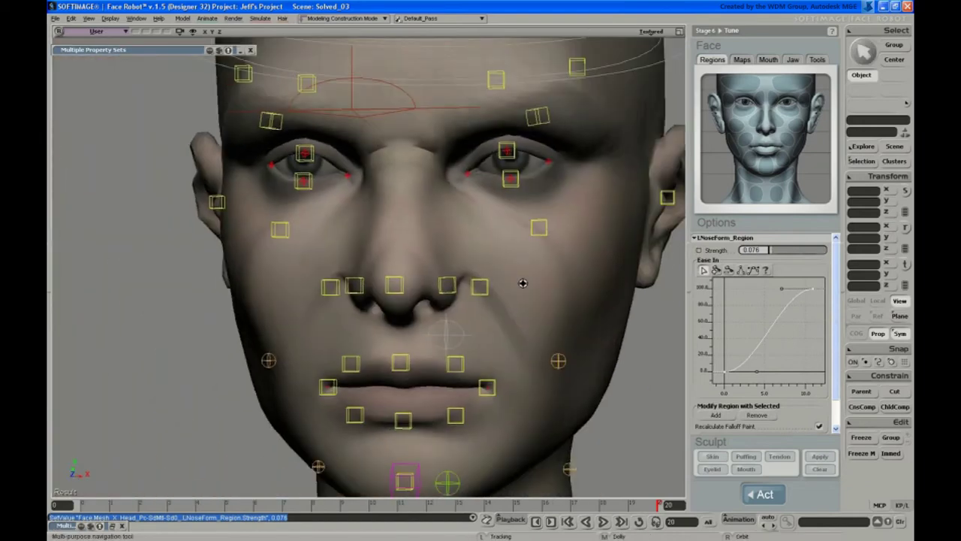
pyautogui.click(757, 122)
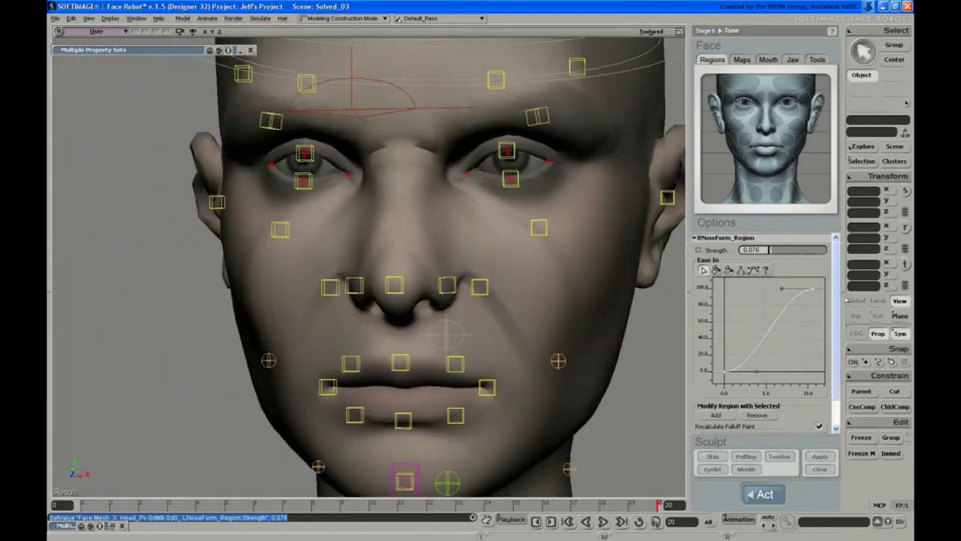
# Enter right nose region falloff painting and set the brush opacity to 100
pyautogui.moveTo(836, 284); pyautogui.dragTo(833, 343)
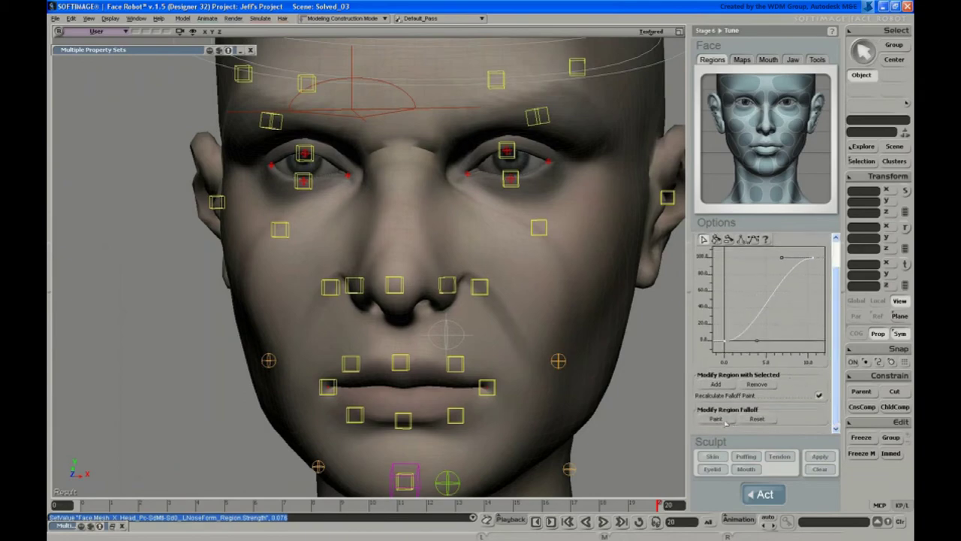
pyautogui.press('w')
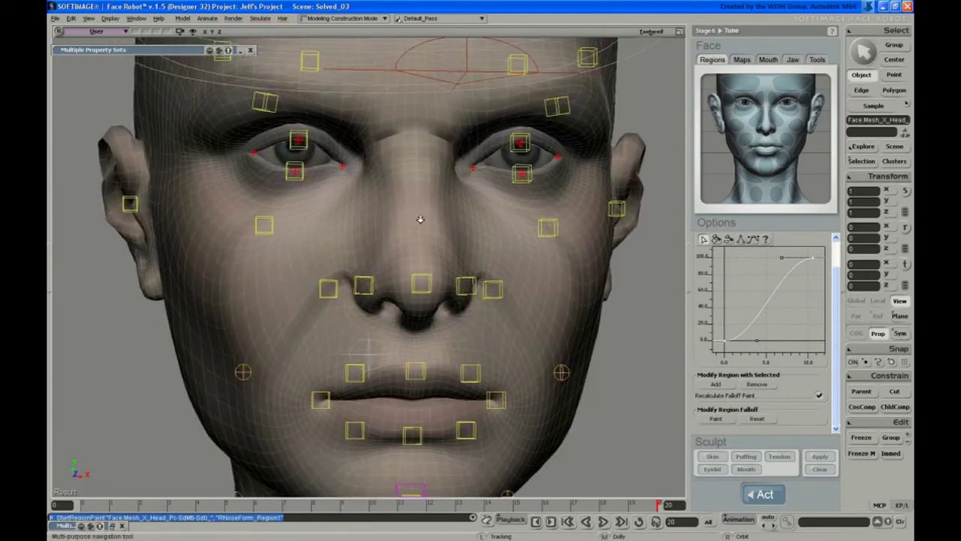
pyautogui.moveTo(420, 219); pyautogui.dragTo(431, 175, button='middle')
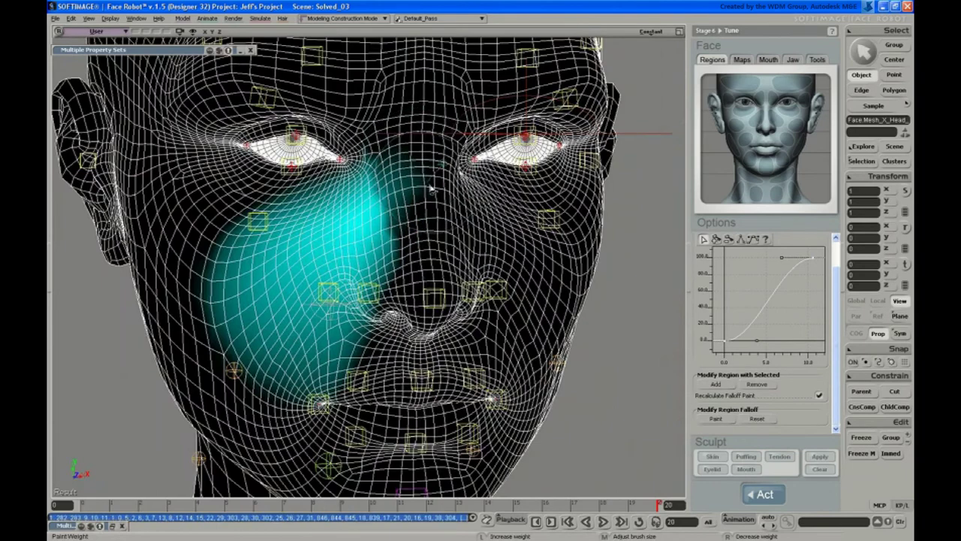
pyautogui.moveTo(424, 184); pyautogui.dragTo(443, 201, button='middle')
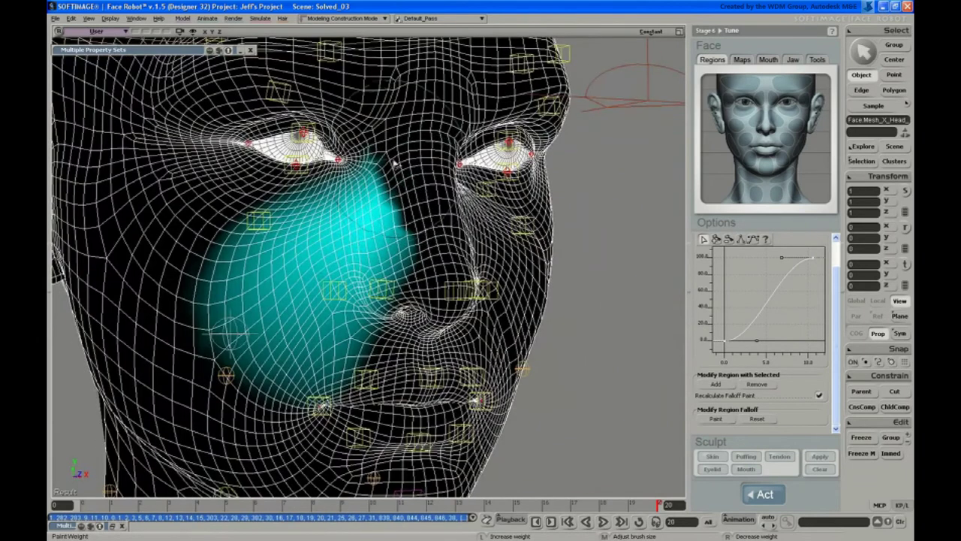
pyautogui.click(172, 52)
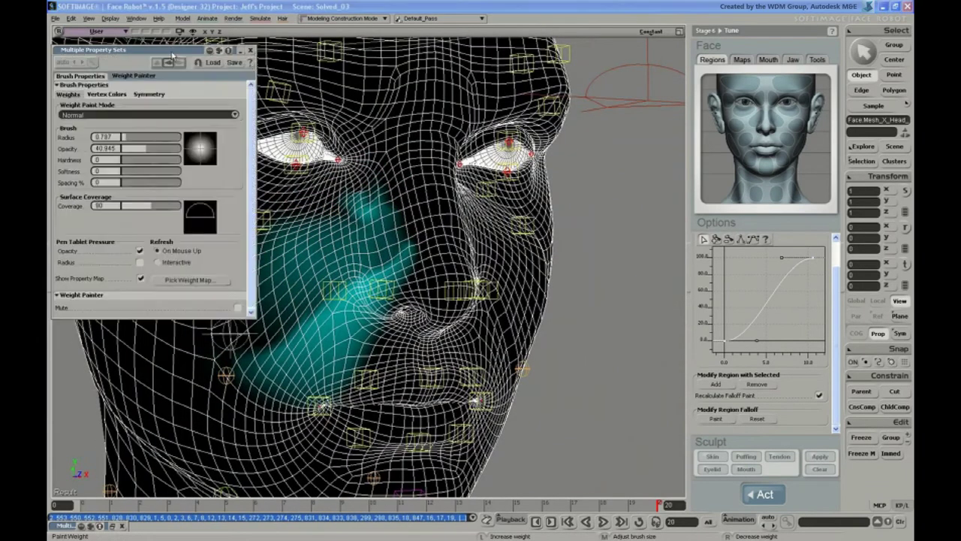
pyautogui.moveTo(154, 150); pyautogui.dragTo(198, 76)
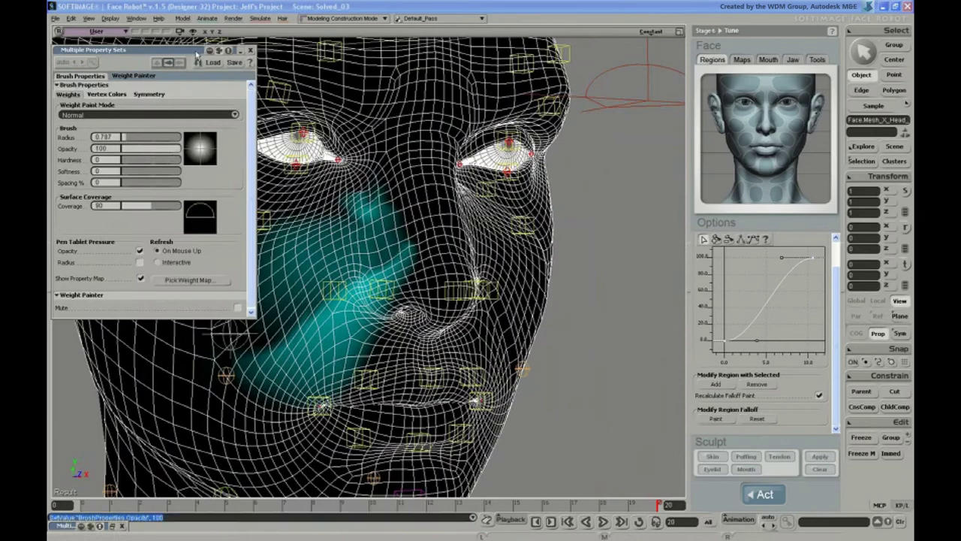
pyautogui.click(197, 54)
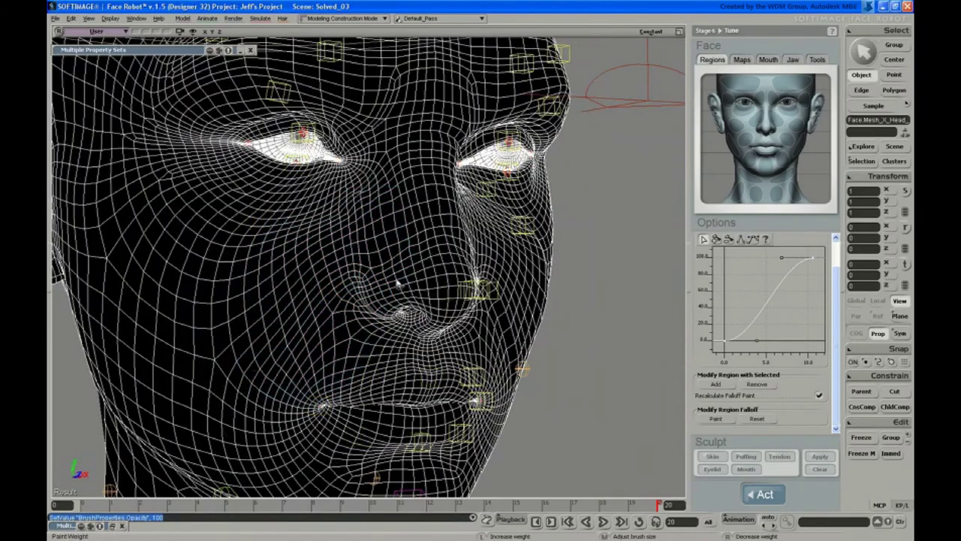
# Paint a stroke down the cheek beside the nose and smooth it into a soft gradient
pyautogui.press('s')
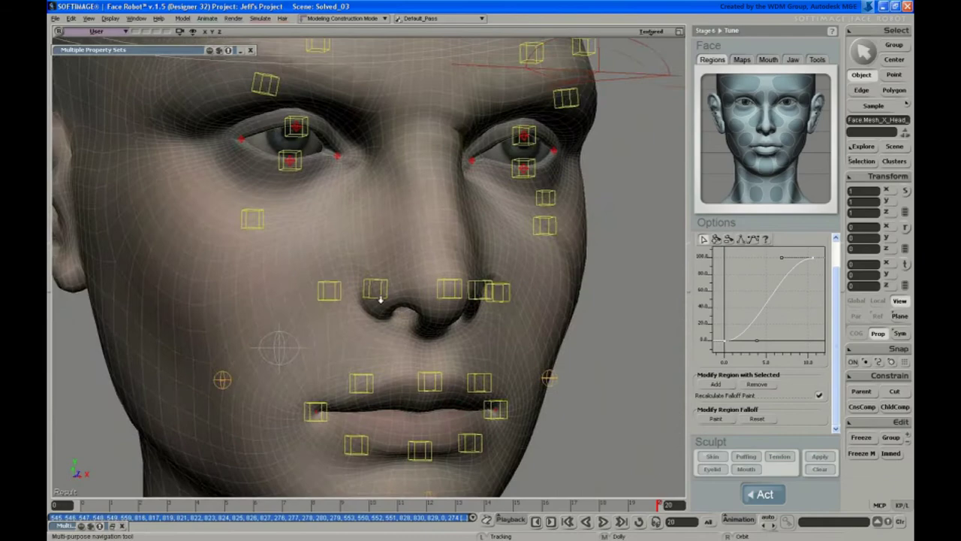
pyautogui.press('w')
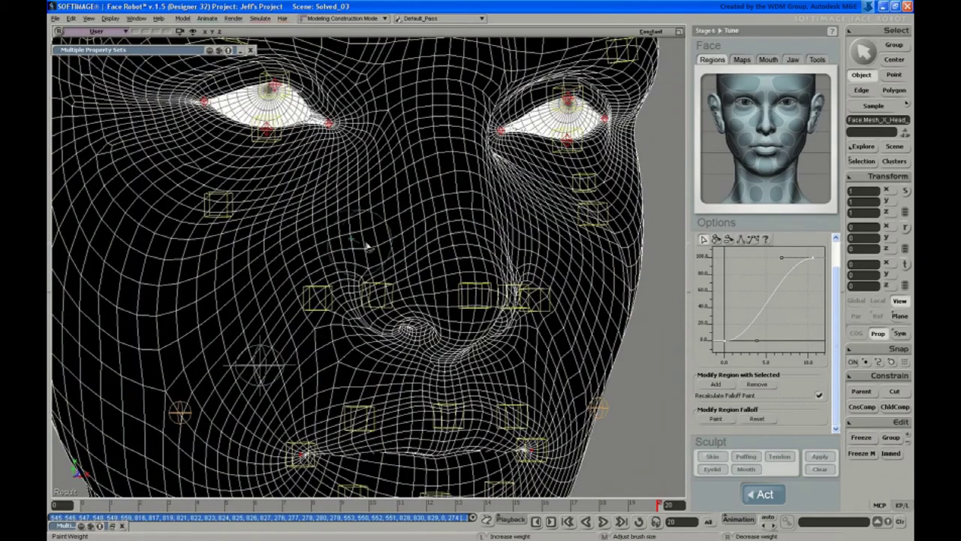
pyautogui.moveTo(366, 245); pyautogui.dragTo(253, 308)
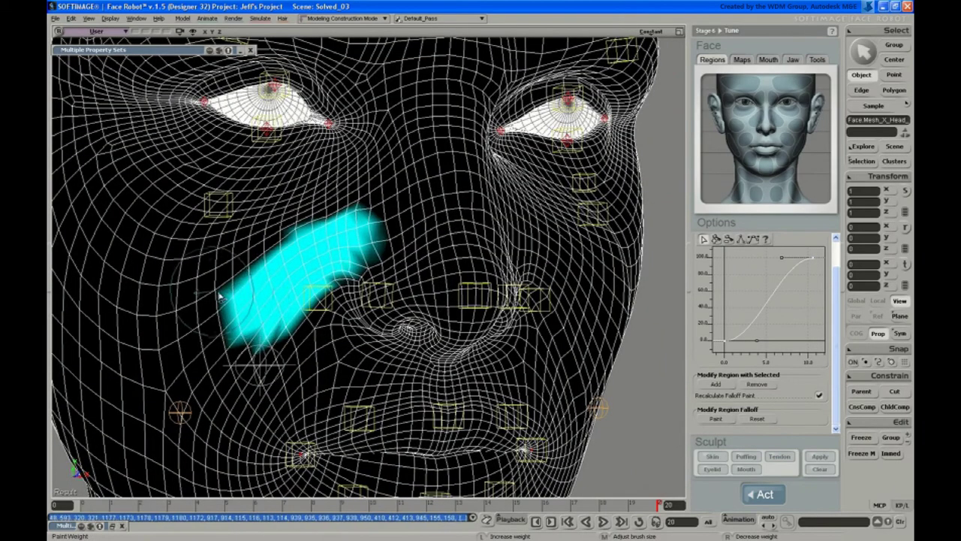
pyautogui.moveTo(188, 272)
pyautogui.mouseDown()
pyautogui.moveTo(335, 343)
pyautogui.moveTo(254, 382)
pyautogui.mouseUp()
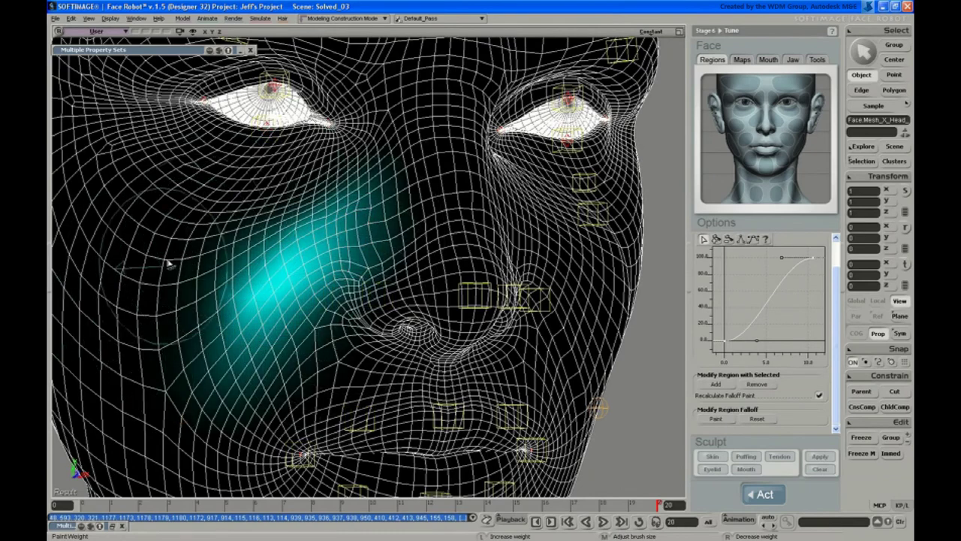
pyautogui.press('ctrl')
pyautogui.press('ctrl')
pyautogui.write('ss')
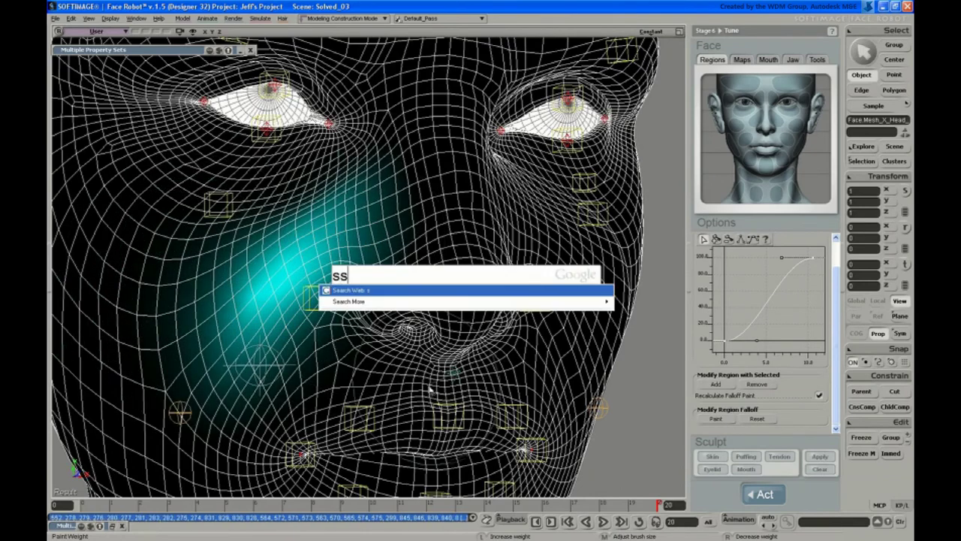
pyautogui.press('Escape')
pyautogui.press('s')
pyautogui.moveTo(459, 300)
pyautogui.mouseDown(button='right')
pyautogui.moveTo(493, 287)
pyautogui.moveTo(457, 253)
pyautogui.moveTo(436, 275)
pyautogui.moveTo(436, 263)
pyautogui.moveTo(376, 229)
pyautogui.mouseUp(button='right')
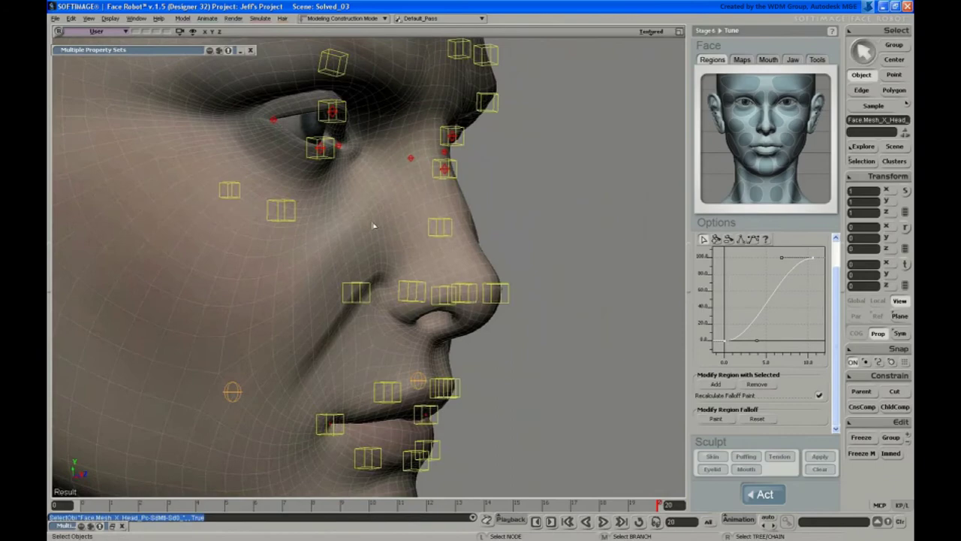
pyautogui.press('w')
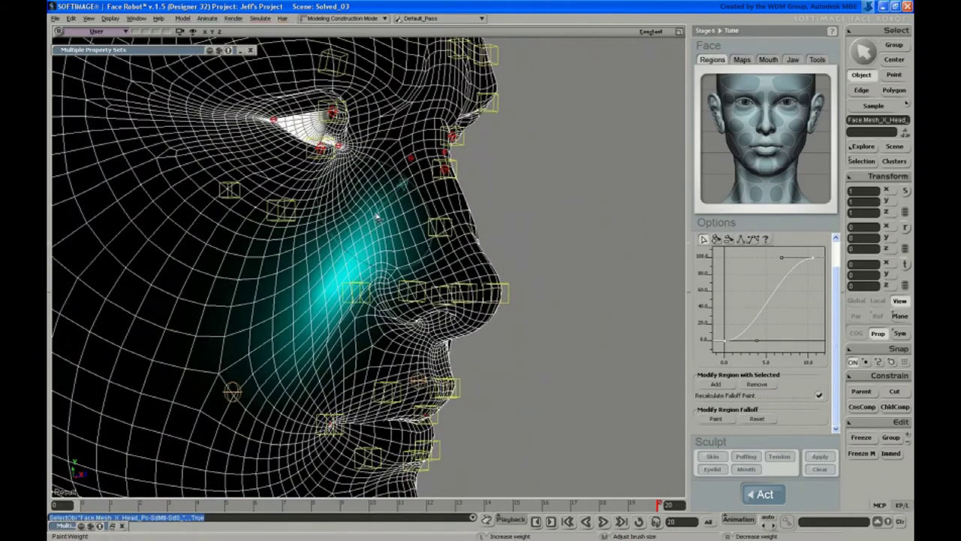
pyautogui.moveTo(377, 217)
pyautogui.mouseDown()
pyautogui.moveTo(300, 252)
pyautogui.moveTo(243, 293)
pyautogui.mouseUp()
# Orbit around the head, toggling the weight display, to review the cheek falloff
pyautogui.moveTo(439, 315)
pyautogui.mouseDown(button='right')
pyautogui.moveTo(397, 307)
pyautogui.moveTo(356, 323)
pyautogui.moveTo(430, 309)
pyautogui.mouseUp(button='right')
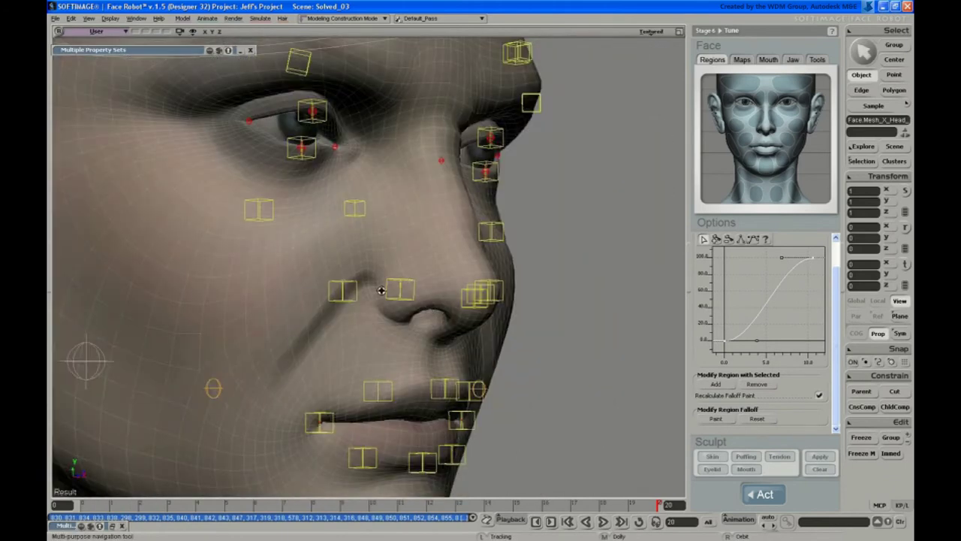
pyautogui.moveTo(315, 321)
pyautogui.mouseDown(button='right')
pyautogui.moveTo(390, 325)
pyautogui.moveTo(301, 338)
pyautogui.moveTo(357, 339)
pyautogui.moveTo(404, 322)
pyautogui.moveTo(413, 306)
pyautogui.moveTo(337, 315)
pyautogui.moveTo(450, 311)
pyautogui.mouseUp(button='right')
pyautogui.press('w')
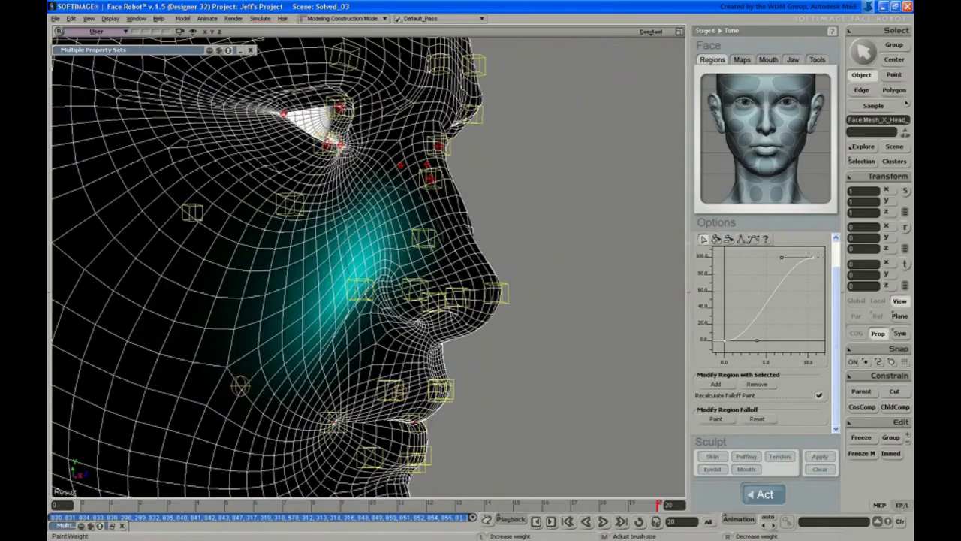
pyautogui.press('s')
pyautogui.moveTo(421, 353)
pyautogui.mouseDown(button='right')
pyautogui.moveTo(425, 285)
pyautogui.moveTo(370, 294)
pyautogui.moveTo(428, 276)
pyautogui.mouseUp(button='right')
pyautogui.press('w')
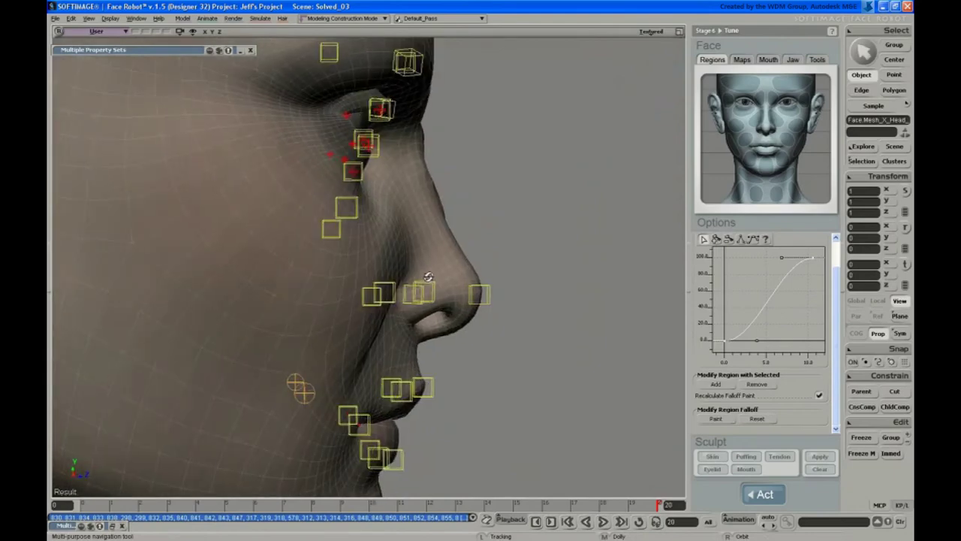
pyautogui.press('w')
pyautogui.press('s')
pyautogui.moveTo(334, 233)
pyautogui.mouseDown(button='right')
pyautogui.moveTo(445, 225)
pyautogui.moveTo(388, 241)
pyautogui.moveTo(435, 268)
pyautogui.mouseUp(button='right')
# Erase the old left nose falloff and paint new cheek weight spreading toward the eye and jaw
pyautogui.press('s')
pyautogui.press('w')
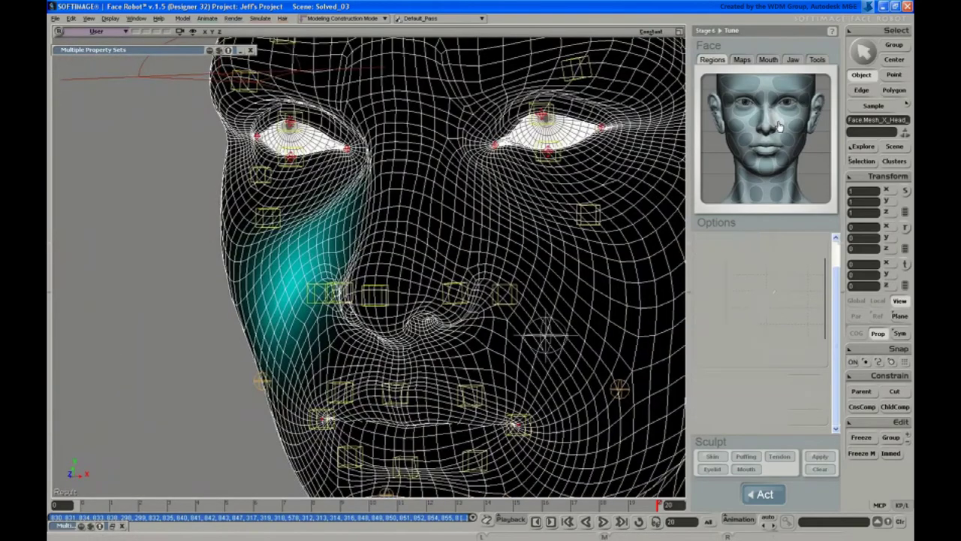
pyautogui.click(715, 419)
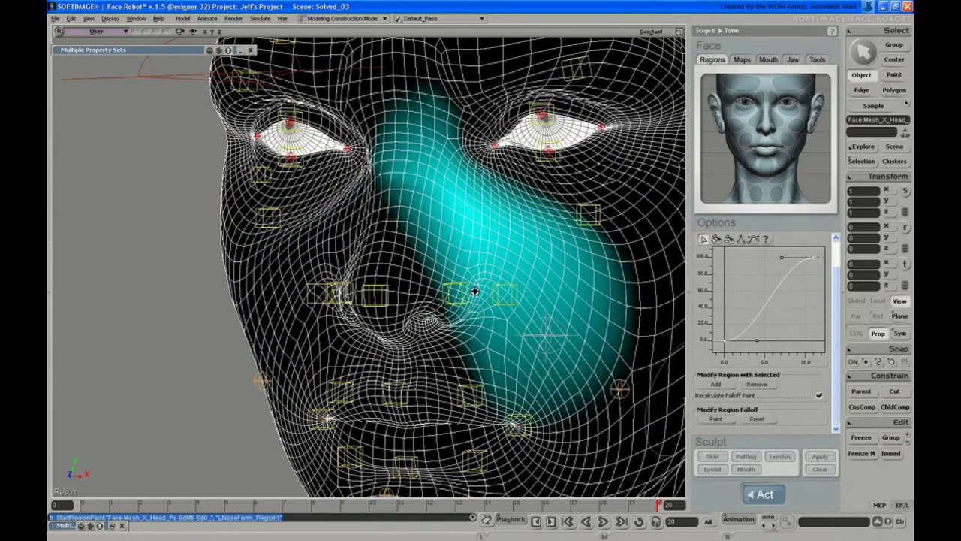
pyautogui.moveTo(415, 129); pyautogui.dragTo(436, 278, button='right')
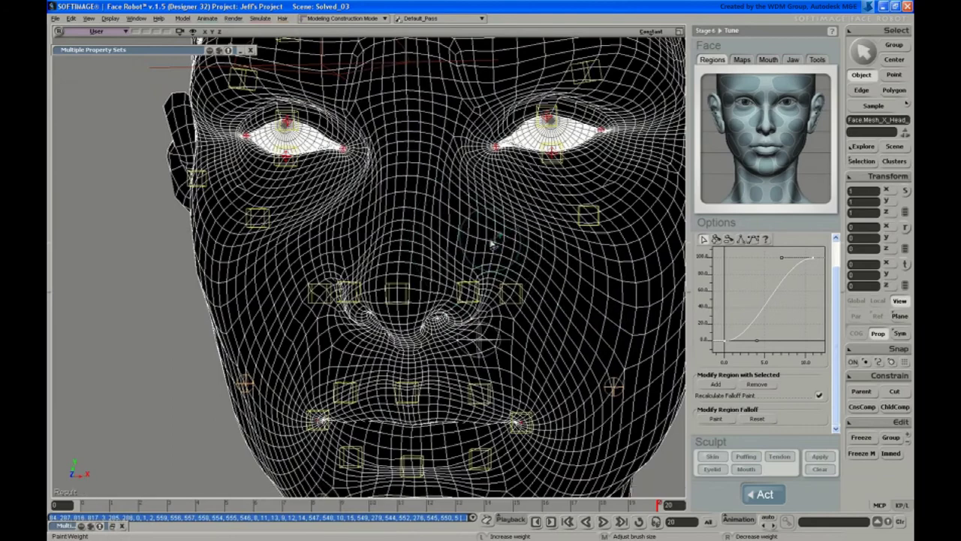
pyautogui.moveTo(491, 243); pyautogui.dragTo(565, 301)
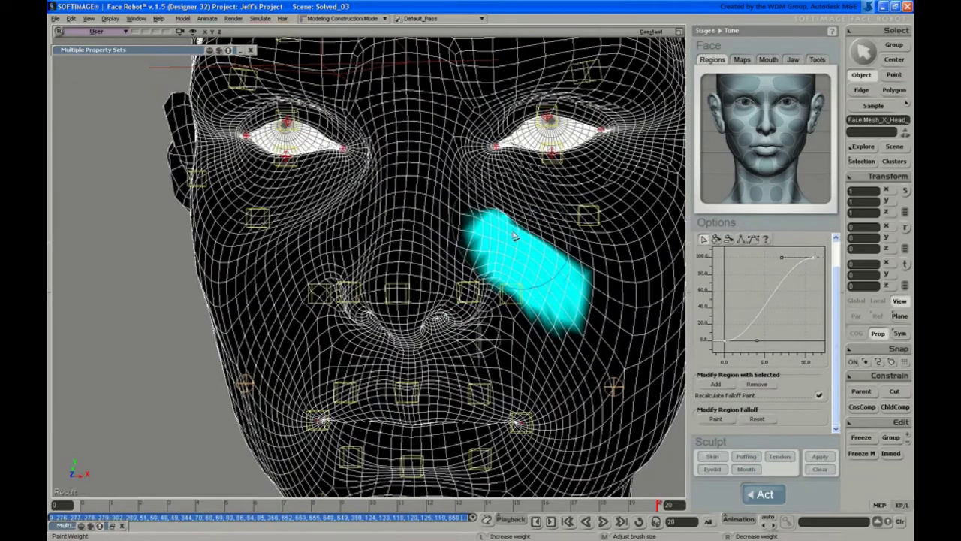
pyautogui.moveTo(468, 198); pyautogui.dragTo(613, 263)
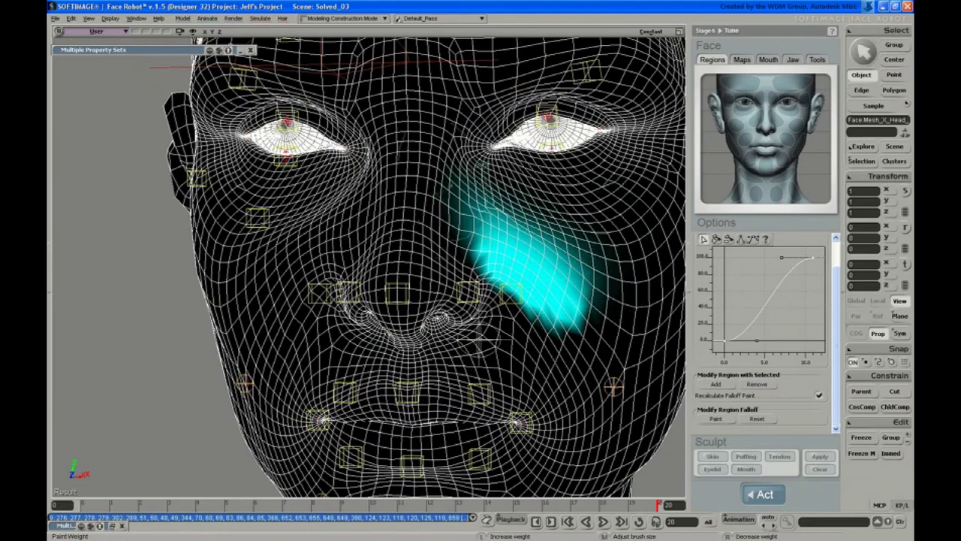
pyautogui.moveTo(409, 146)
pyautogui.mouseDown()
pyautogui.moveTo(481, 286)
pyautogui.moveTo(594, 387)
pyautogui.moveTo(616, 299)
pyautogui.mouseUp()
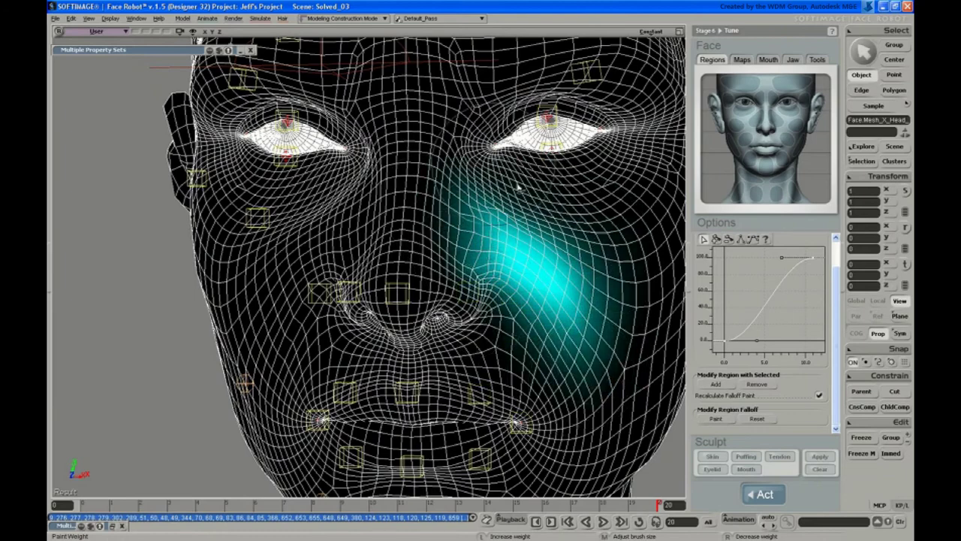
pyautogui.moveTo(596, 223)
pyautogui.mouseDown()
pyautogui.moveTo(611, 221)
pyautogui.moveTo(481, 180)
pyautogui.mouseUp()
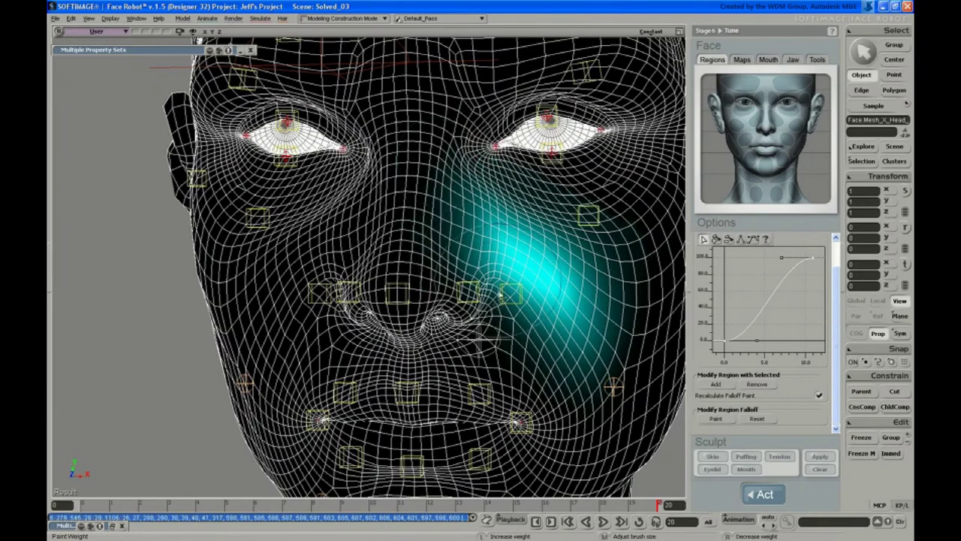
pyautogui.press('s')
pyautogui.moveTo(500, 295)
pyautogui.mouseDown(button='right')
pyautogui.moveTo(505, 222)
pyautogui.moveTo(440, 317)
pyautogui.moveTo(489, 150)
pyautogui.moveTo(472, 262)
pyautogui.moveTo(536, 266)
pyautogui.moveTo(541, 284)
pyautogui.mouseUp(button='right')
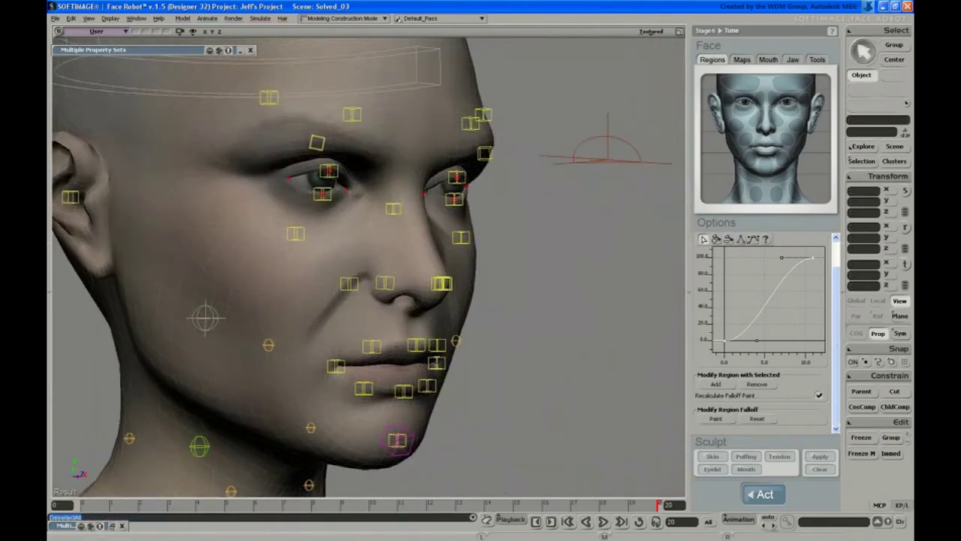
pyautogui.moveTo(310, 504); pyautogui.dragTo(487, 504)
pyautogui.moveTo(541, 283); pyautogui.dragTo(493, 268, button='right')
pyautogui.moveTo(493, 268); pyautogui.dragTo(456, 461, button='middle')
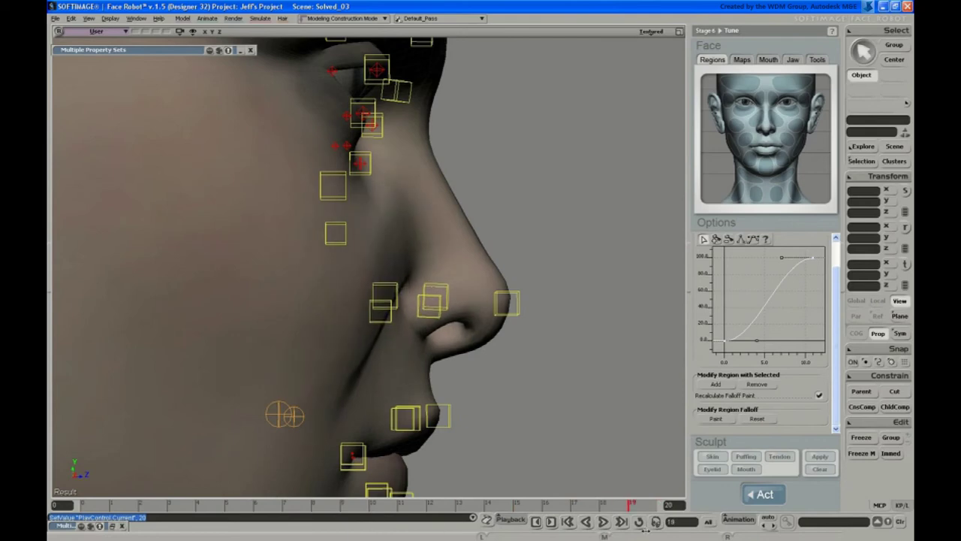
pyautogui.moveTo(342, 295)
pyautogui.mouseDown(button='right')
pyautogui.moveTo(343, 312)
pyautogui.moveTo(392, 300)
pyautogui.moveTo(323, 322)
pyautogui.mouseUp(button='right')
# Show the face's wrinkle map, set brush radius about 0.313, and paint the lower left face
pyautogui.click(323, 323)
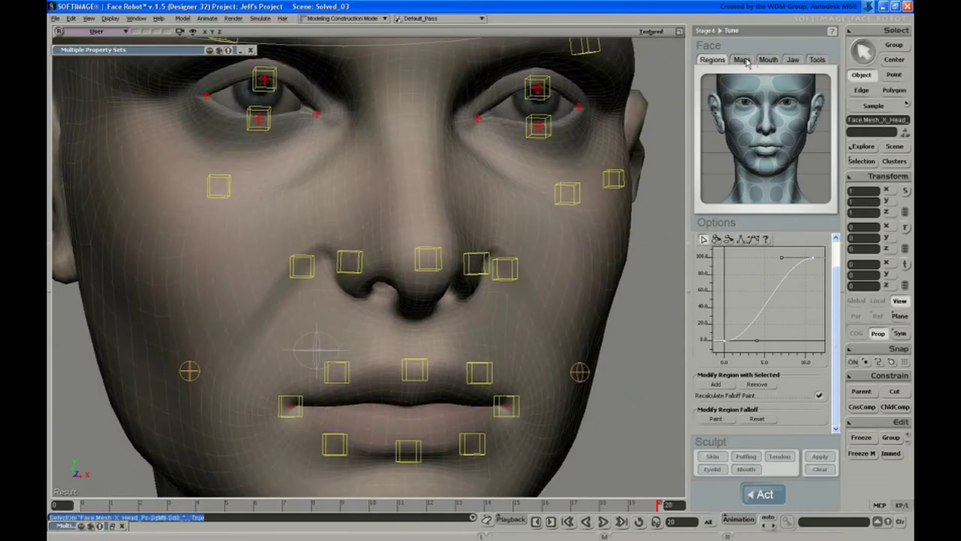
pyautogui.click(742, 60)
pyautogui.click(732, 139)
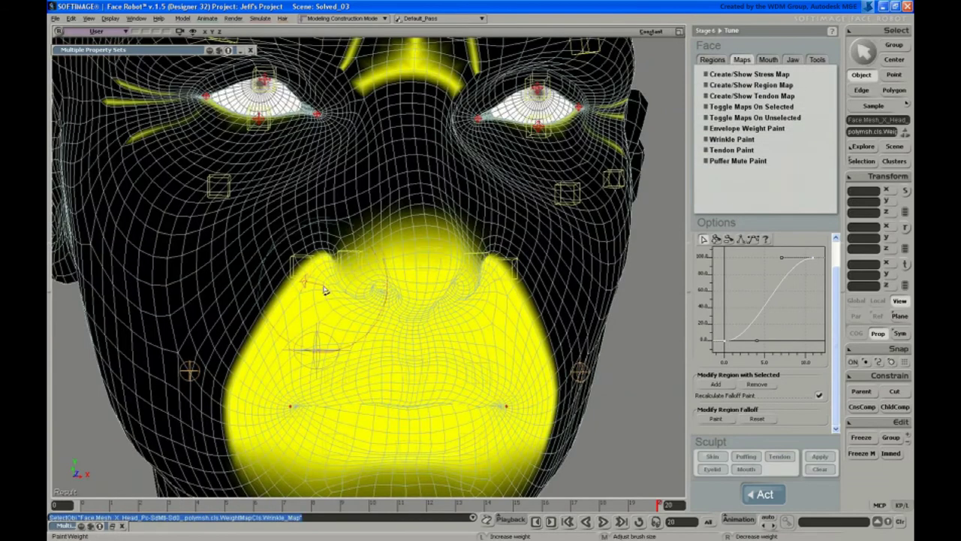
pyautogui.moveTo(325, 290); pyautogui.dragTo(364, 299, button='middle')
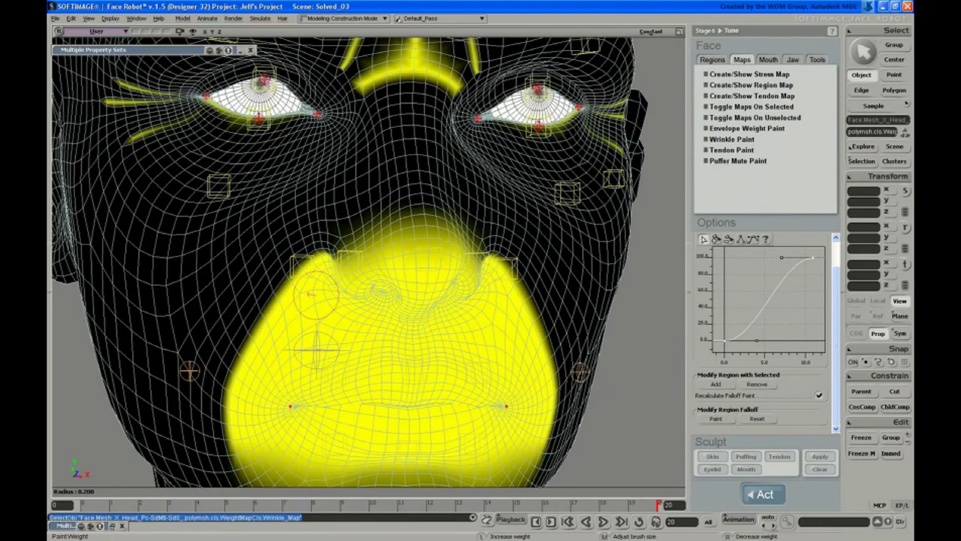
pyautogui.moveTo(304, 293); pyautogui.dragTo(262, 335, button='middle')
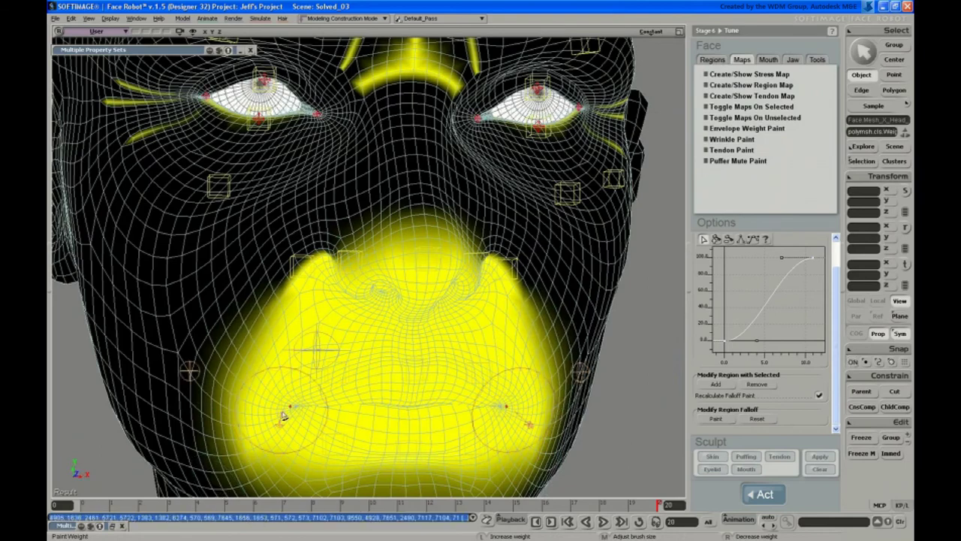
pyautogui.hotkey('ctrl', 'z')
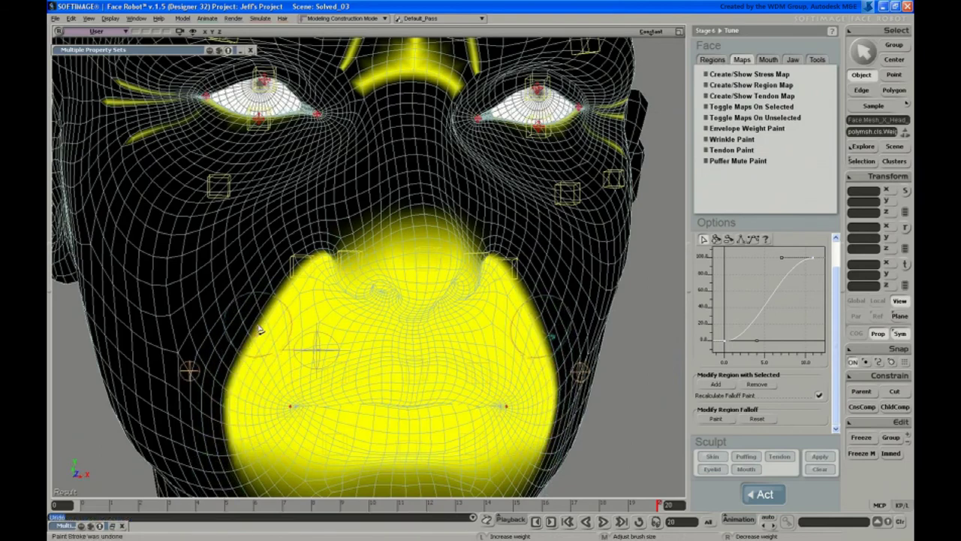
pyautogui.moveTo(250, 356); pyautogui.dragTo(260, 427)
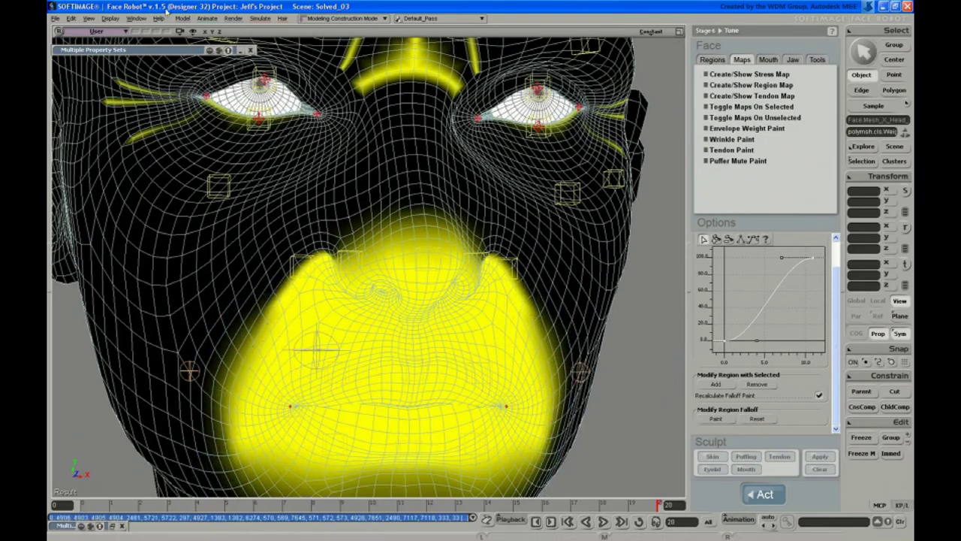
# Lower the wrinkle brush opacity to 19.13 in Brush Properties
pyautogui.click(166, 51)
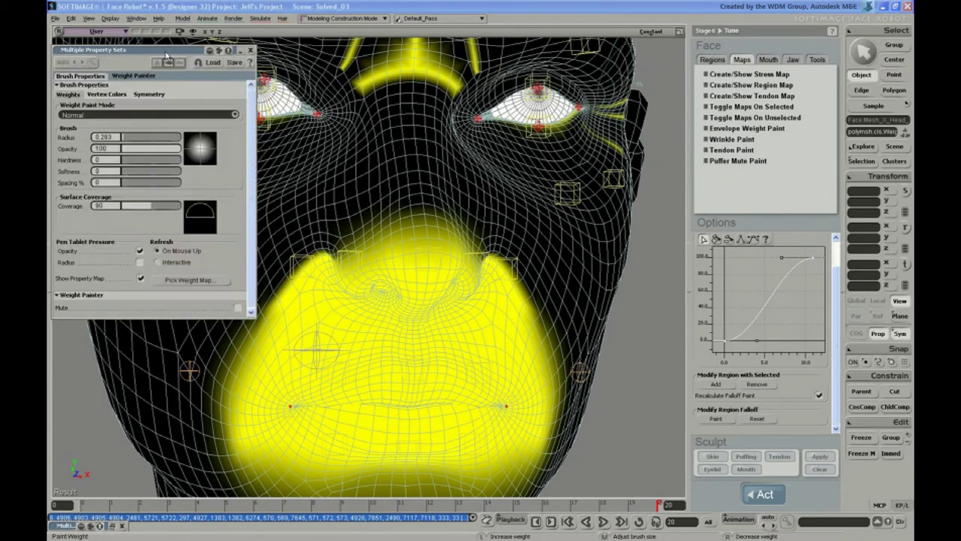
pyautogui.click(138, 153)
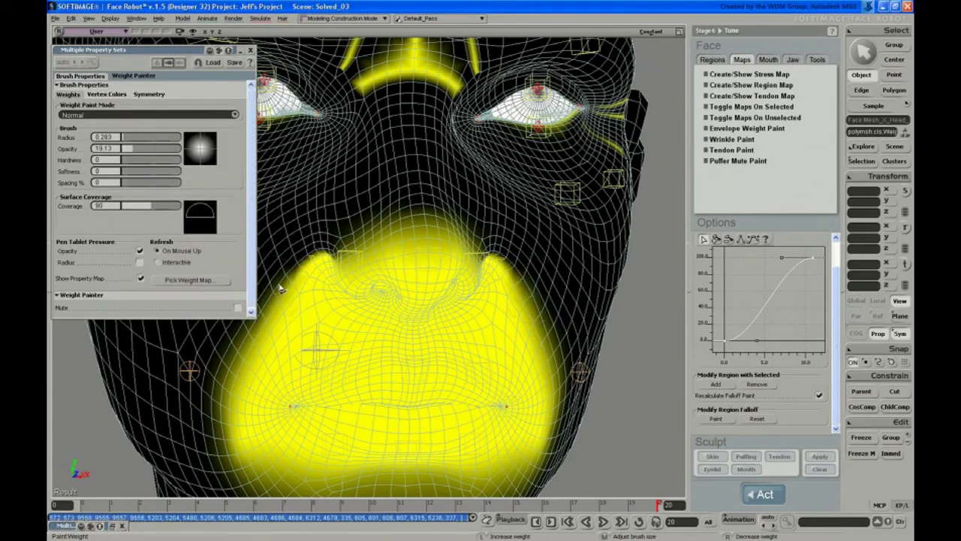
pyautogui.click(178, 51)
# Scrub the sneer up to frame 20 and check the face from profile and front
pyautogui.click(169, 504)
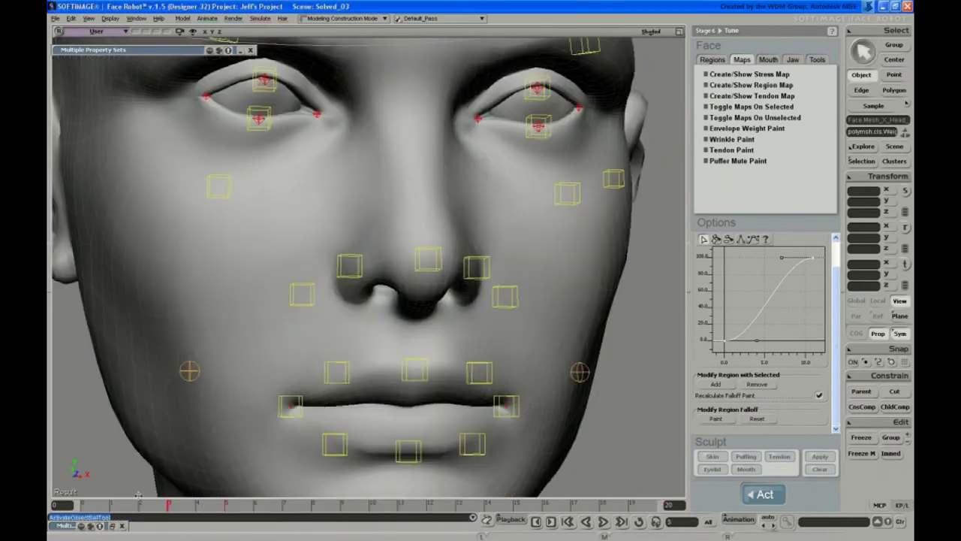
pyautogui.moveTo(313, 504); pyautogui.dragTo(659, 504)
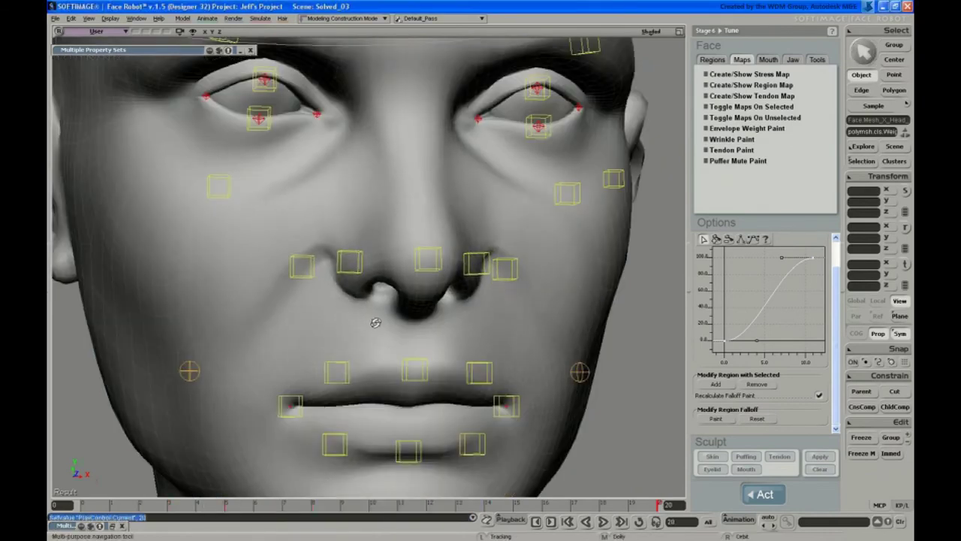
pyautogui.moveTo(376, 322)
pyautogui.mouseDown(button='right')
pyautogui.moveTo(434, 333)
pyautogui.moveTo(401, 287)
pyautogui.moveTo(502, 326)
pyautogui.mouseUp(button='right')
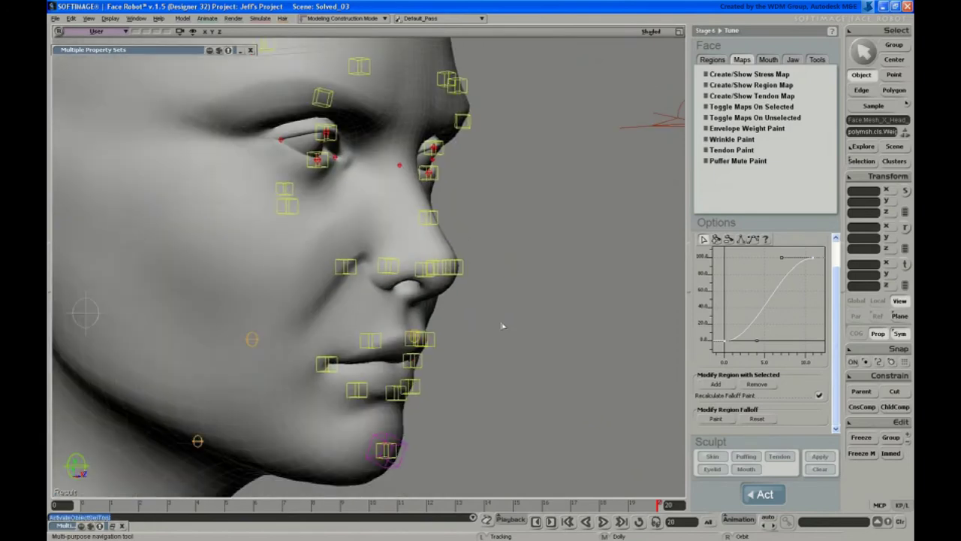
pyautogui.press('r')
# Briefly view the face as wireframe, then switch the viewport to Textured display
pyautogui.click(650, 32)
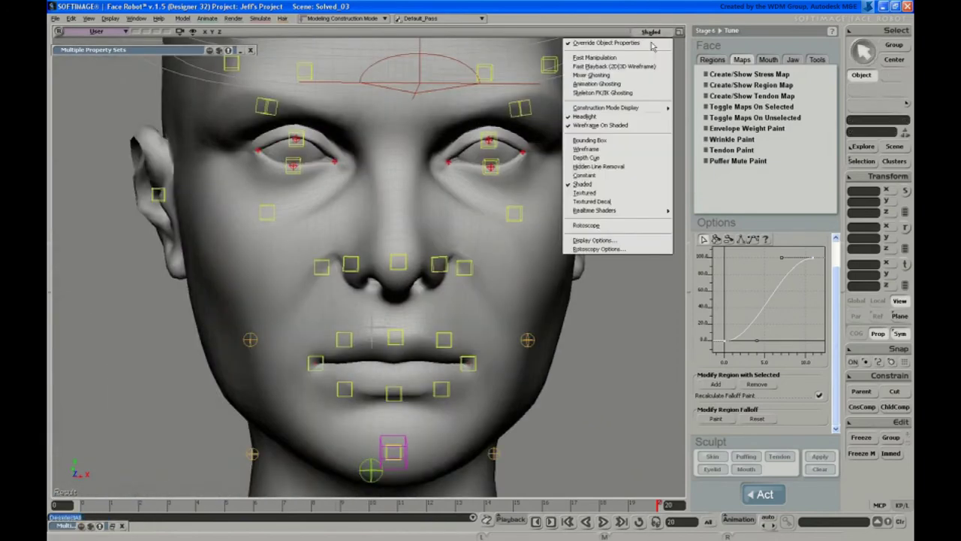
pyautogui.click(626, 151)
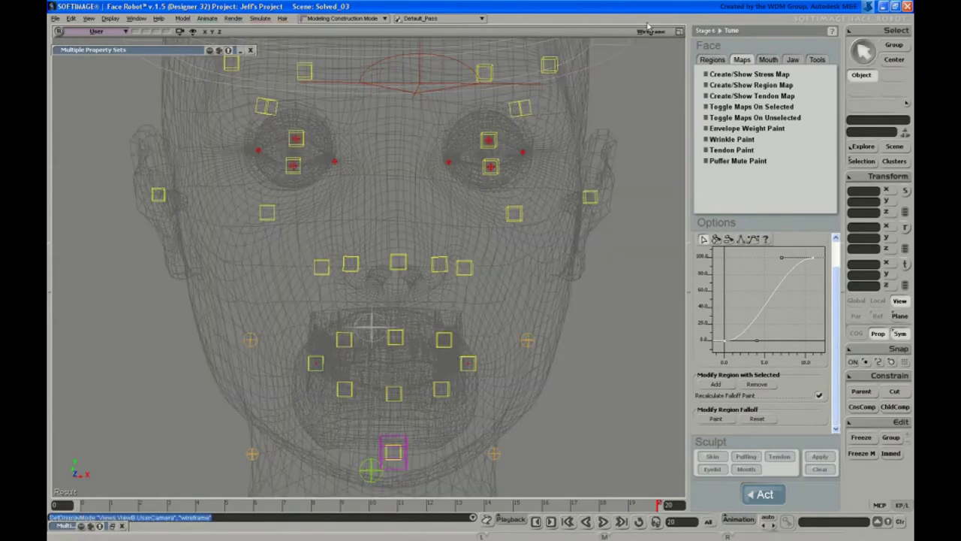
pyautogui.middleClick(651, 32)
pyautogui.click(650, 32)
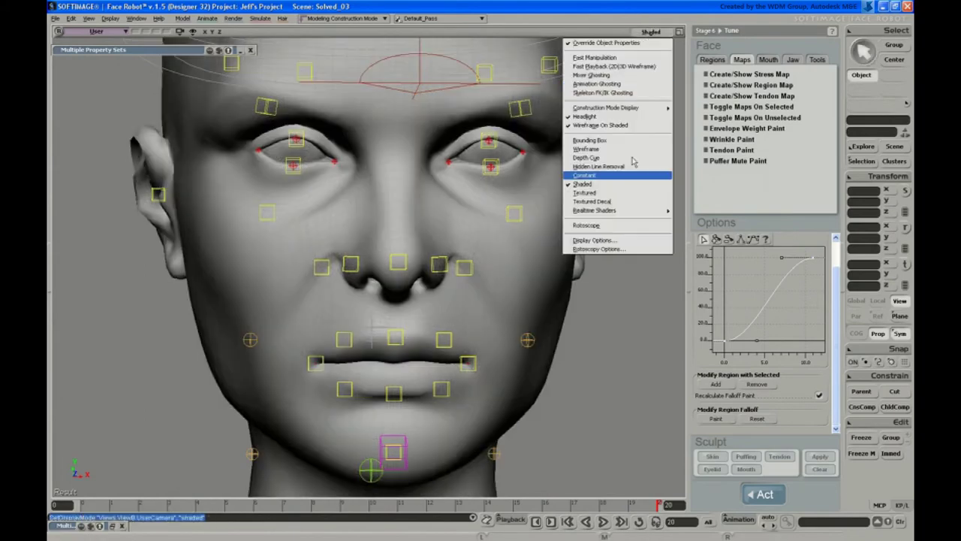
pyautogui.click(623, 198)
pyautogui.moveTo(347, 331)
pyautogui.mouseDown(button='right')
pyautogui.moveTo(320, 340)
pyautogui.moveTo(370, 478)
pyautogui.mouseUp(button='right')
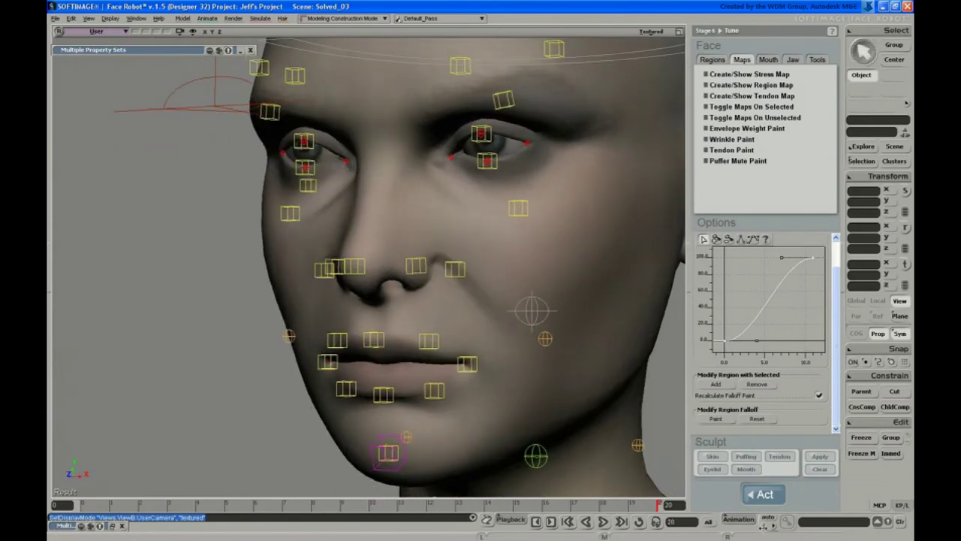
pyautogui.moveTo(693, 411)
pyautogui.mouseDown(button='right')
pyautogui.moveTo(489, 293)
pyautogui.moveTo(583, 308)
pyautogui.moveTo(538, 420)
pyautogui.mouseUp(button='right')
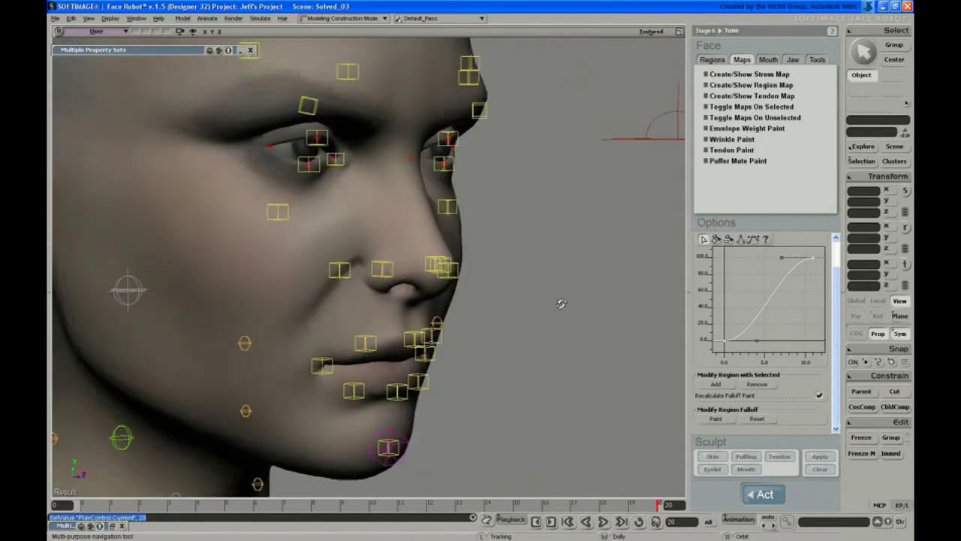
pyautogui.press('s')
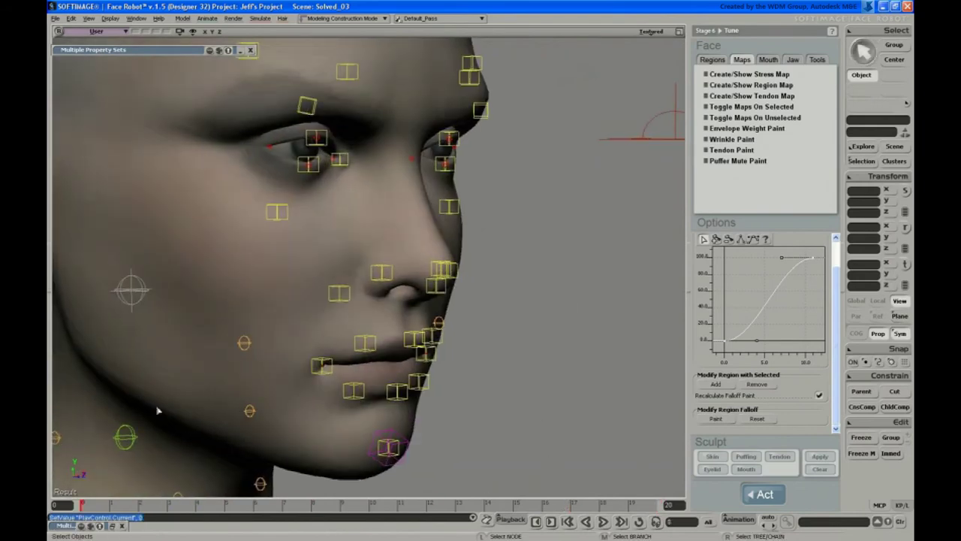
pyautogui.moveTo(157, 407); pyautogui.dragTo(453, 284, button='right')
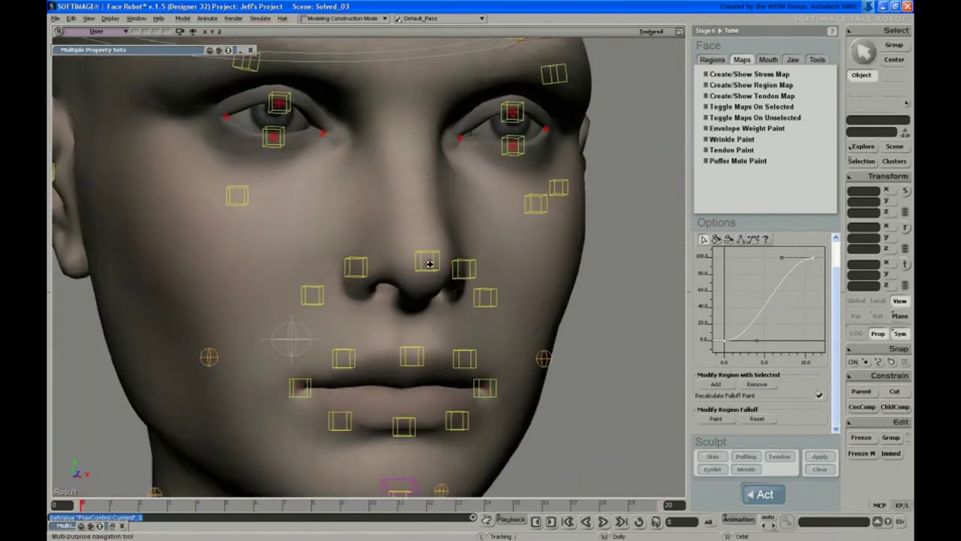
pyautogui.moveTo(429, 264); pyautogui.dragTo(418, 208, button='middle')
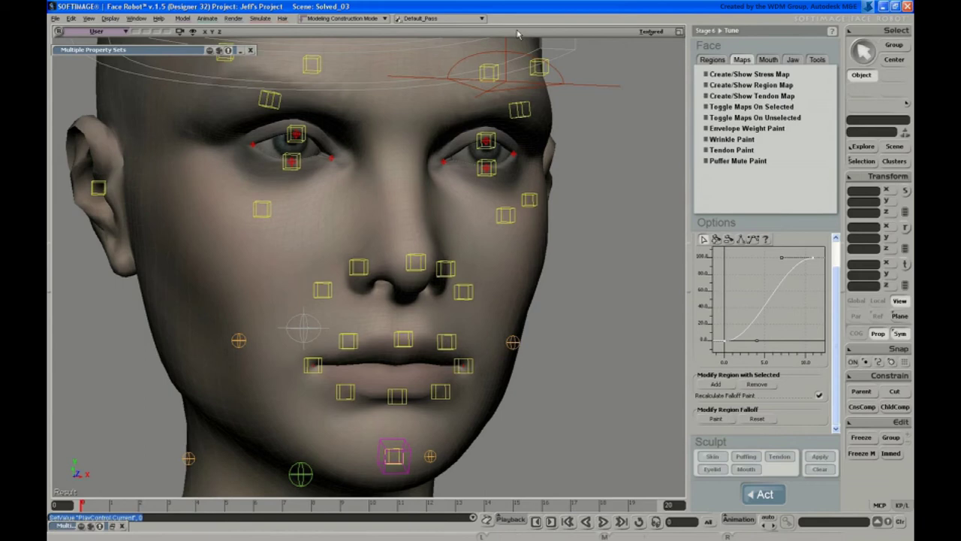
pyautogui.moveTo(489, 164)
pyautogui.mouseDown(button='right')
pyautogui.moveTo(450, 262)
pyautogui.moveTo(428, 270)
pyautogui.mouseUp(button='right')
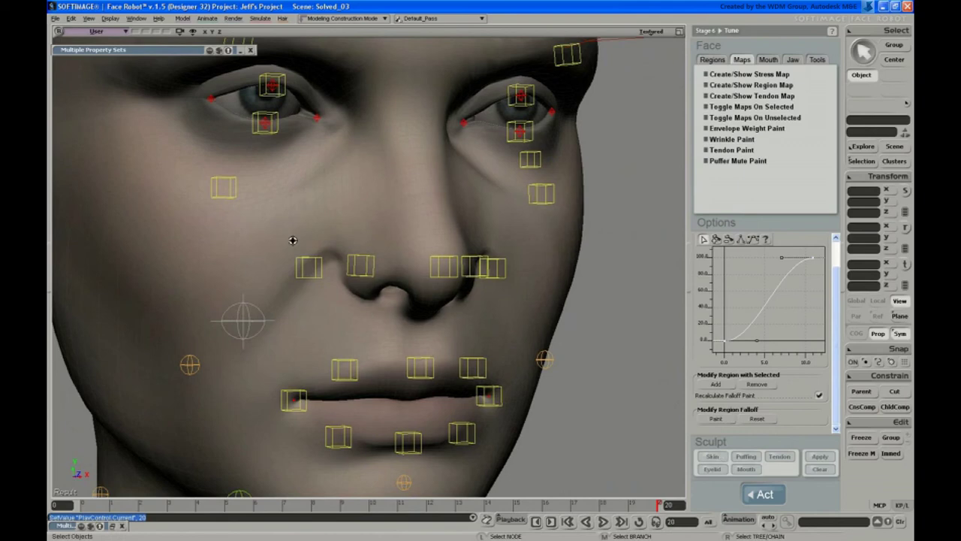
pyautogui.moveTo(293, 241); pyautogui.dragTo(360, 244, button='middle')
pyautogui.moveTo(371, 238); pyautogui.dragTo(410, 236, button='right')
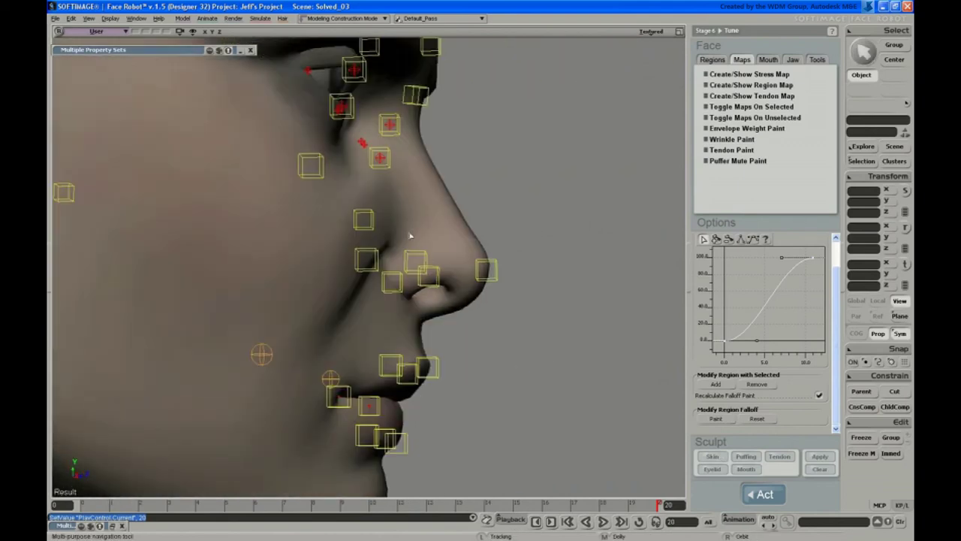
pyautogui.moveTo(452, 264); pyautogui.dragTo(581, 500, button='right')
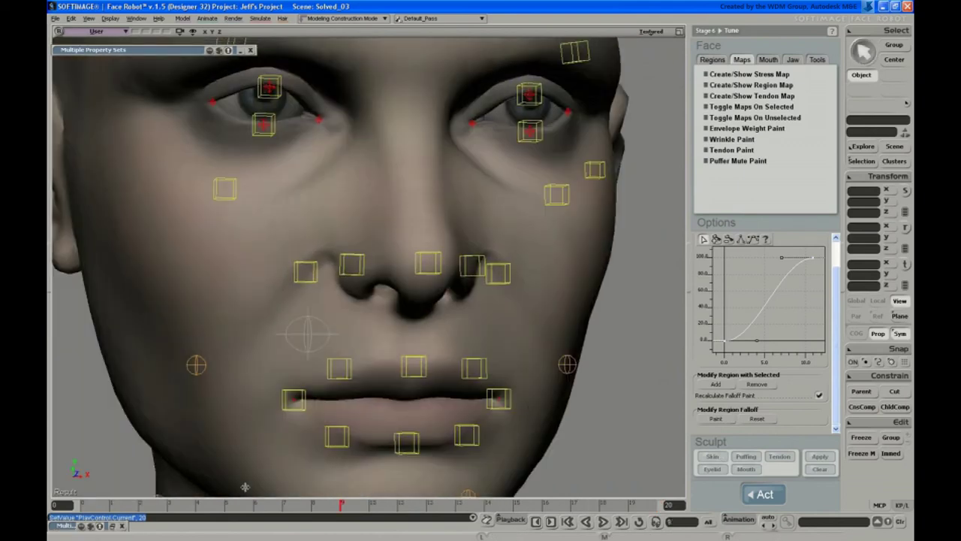
pyautogui.press('s')
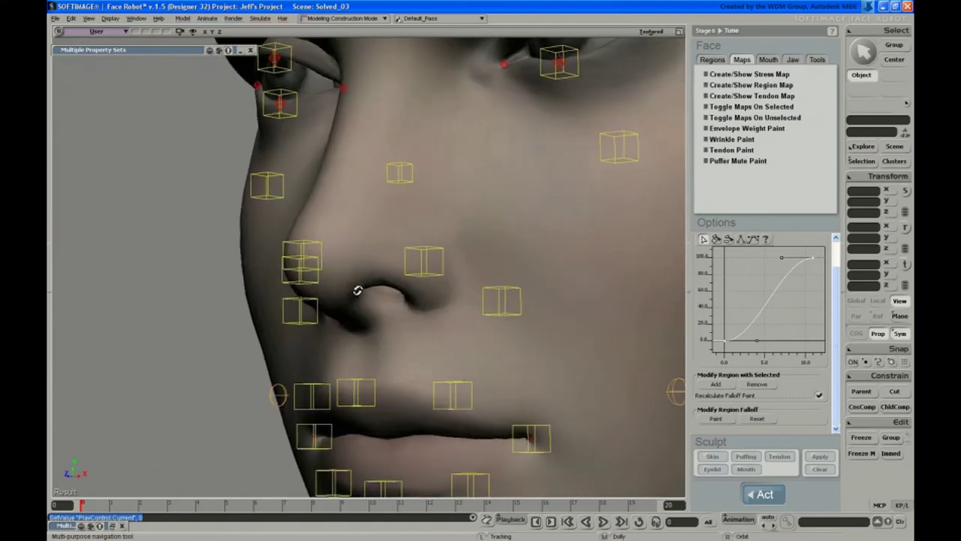